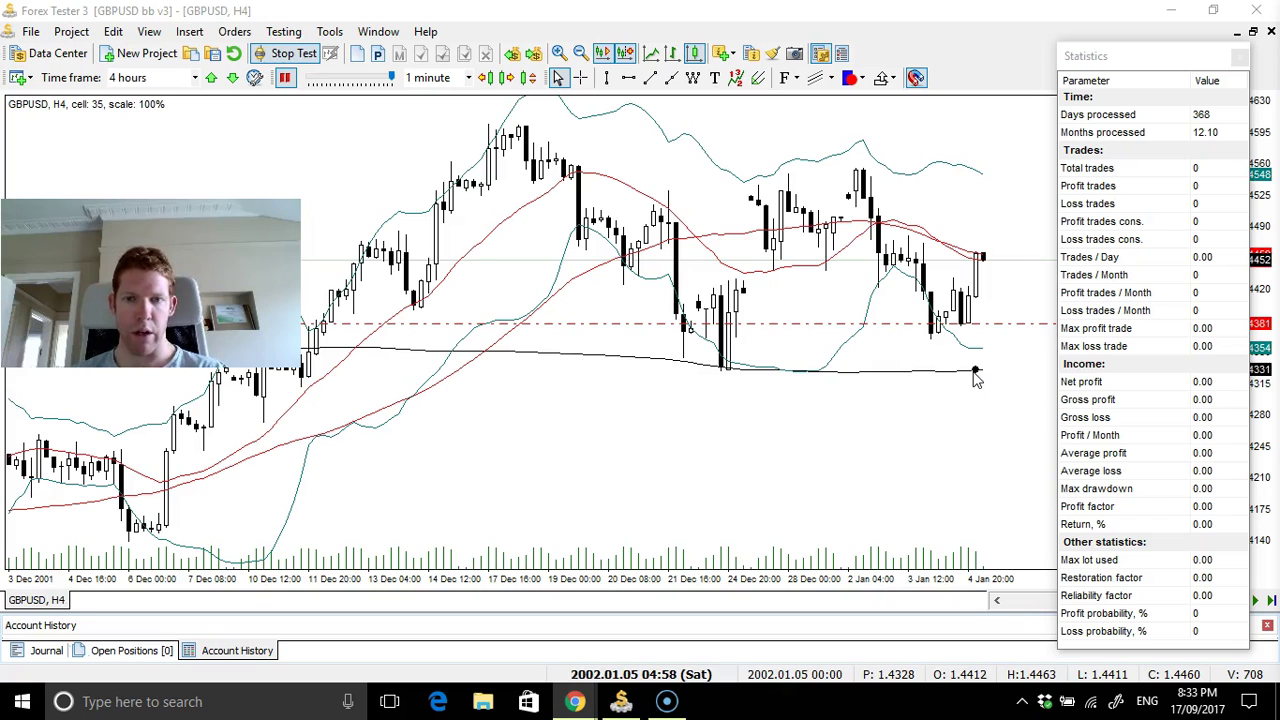
Change the line color of the 55-period moving average to OrangeRed
{"action": "right_click", "coordinate": [585, 285]}
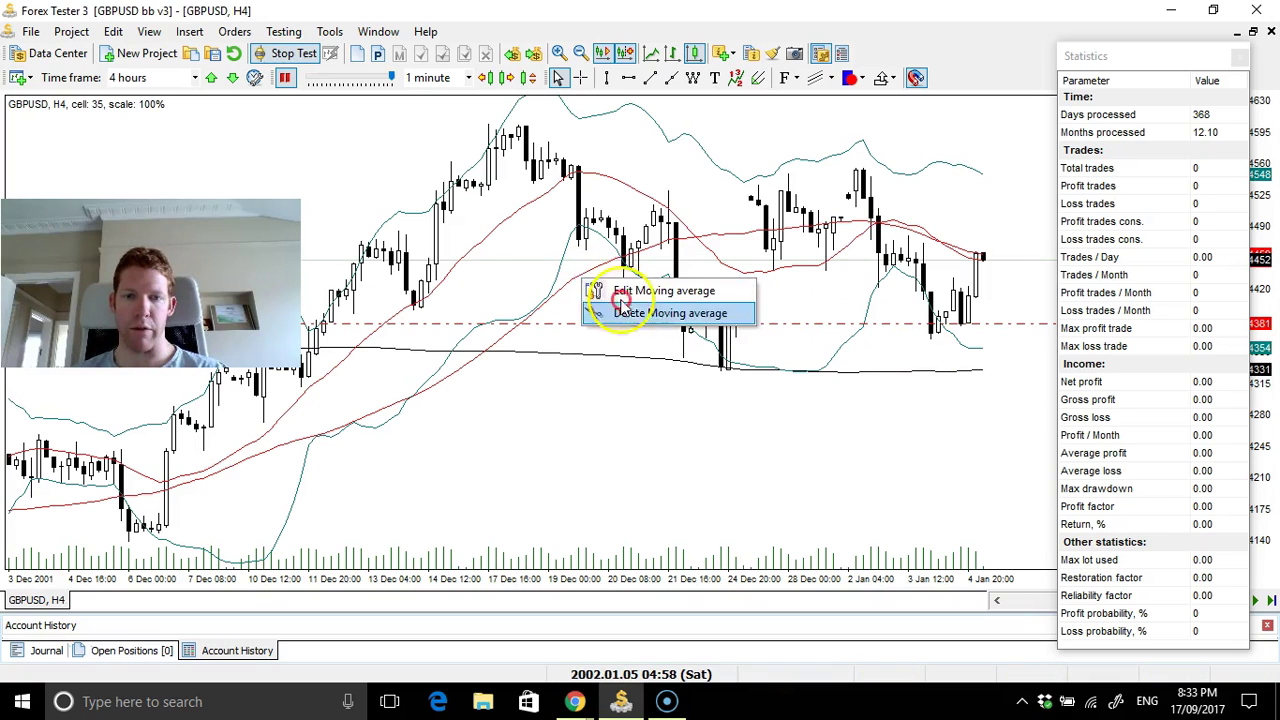
{"action": "left_click", "coordinate": [600, 288]}
{"action": "left_click", "coordinate": [646, 300]}
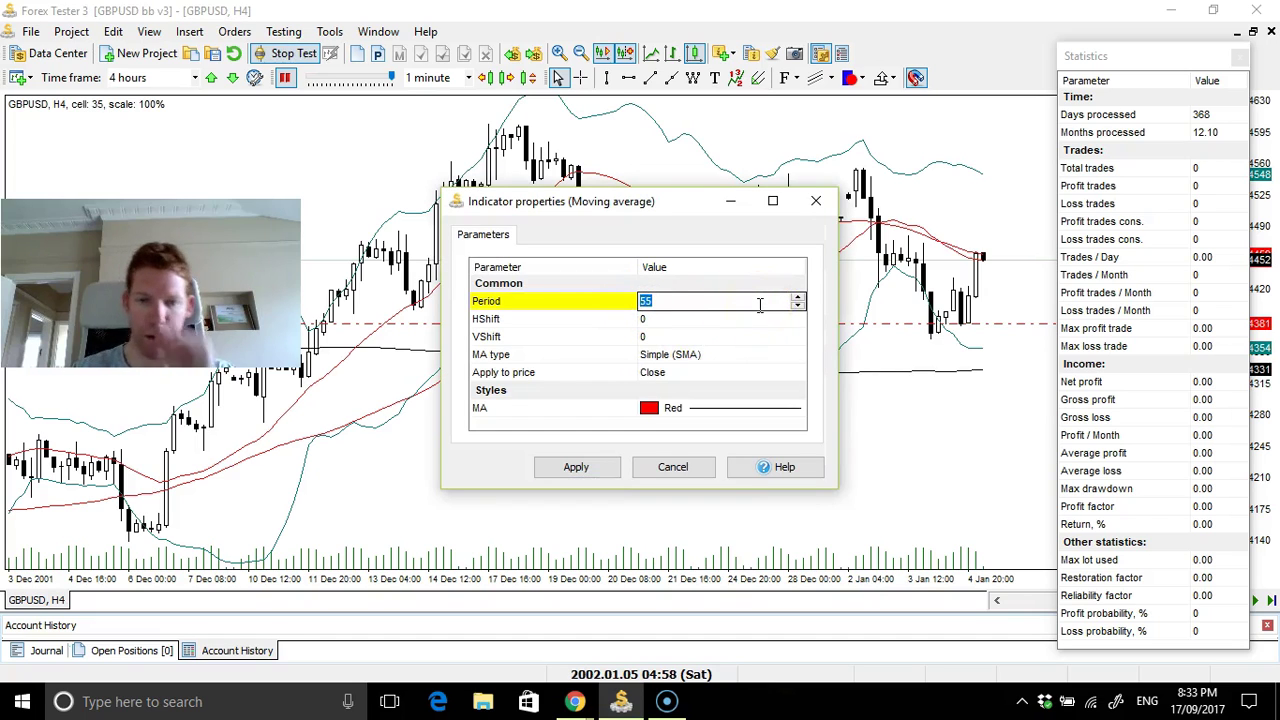
{"action": "left_click", "coordinate": [650, 408]}
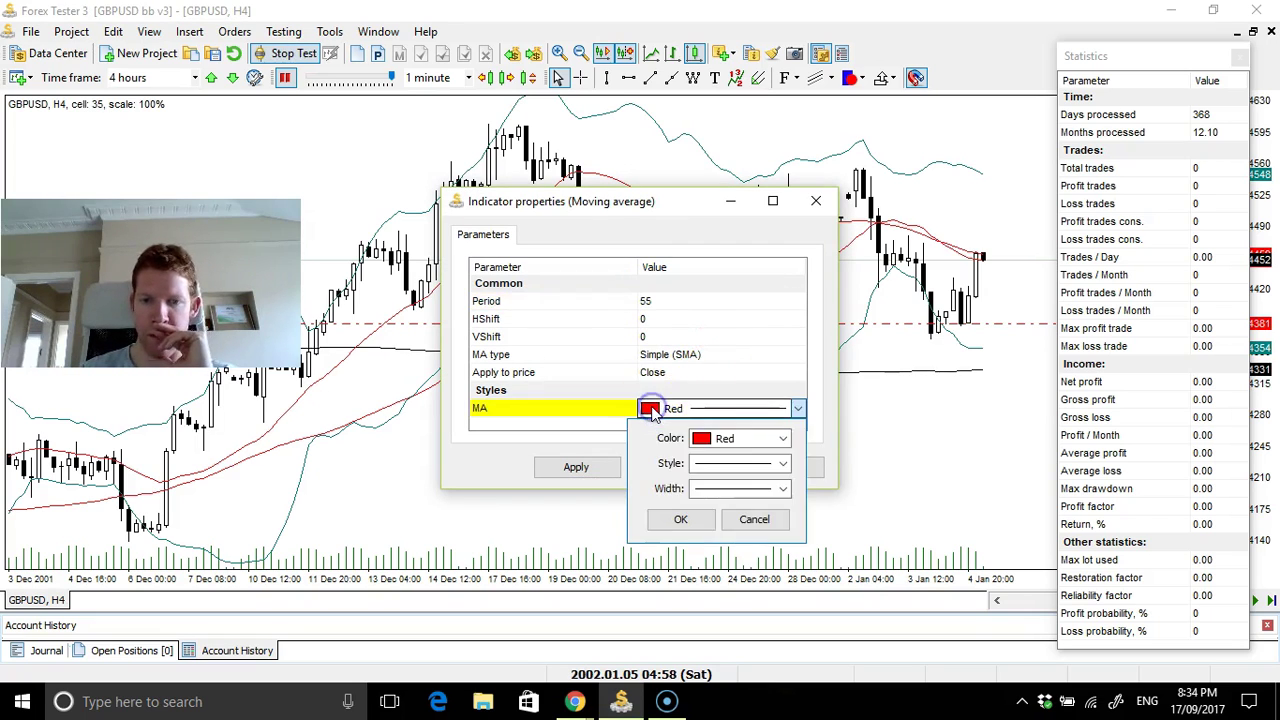
{"action": "left_click", "coordinate": [782, 438]}
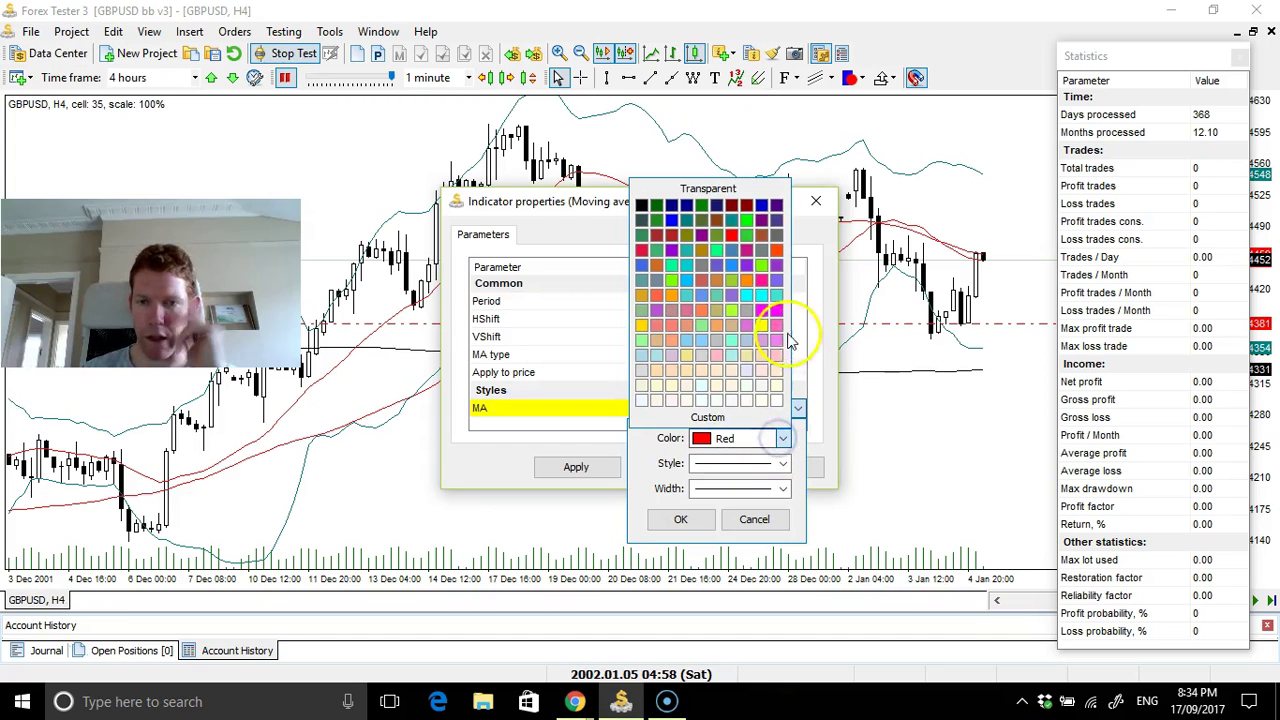
{"action": "left_click", "coordinate": [773, 246]}
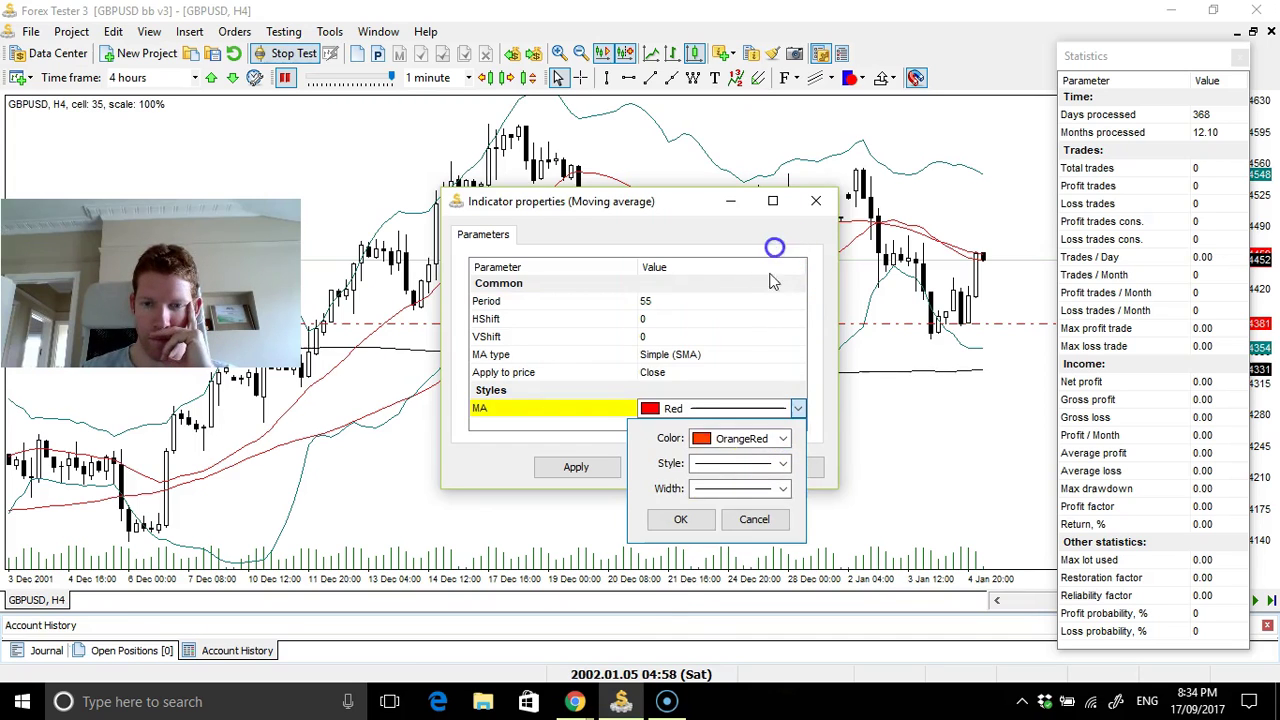
{"action": "left_click", "coordinate": [681, 520]}
{"action": "left_click", "coordinate": [578, 467]}
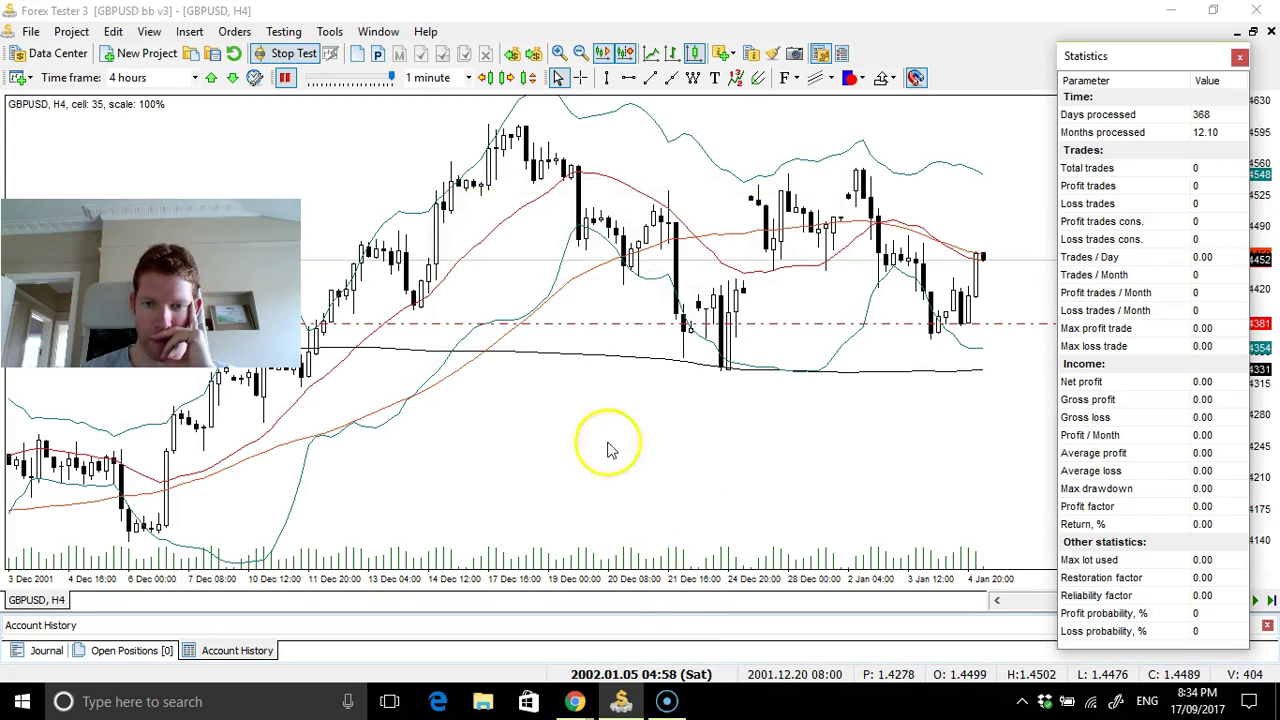
Change the line color of the 55-period moving average to bright green
{"action": "right_click", "coordinate": [581, 280]}
{"action": "left_click", "coordinate": [621, 292]}
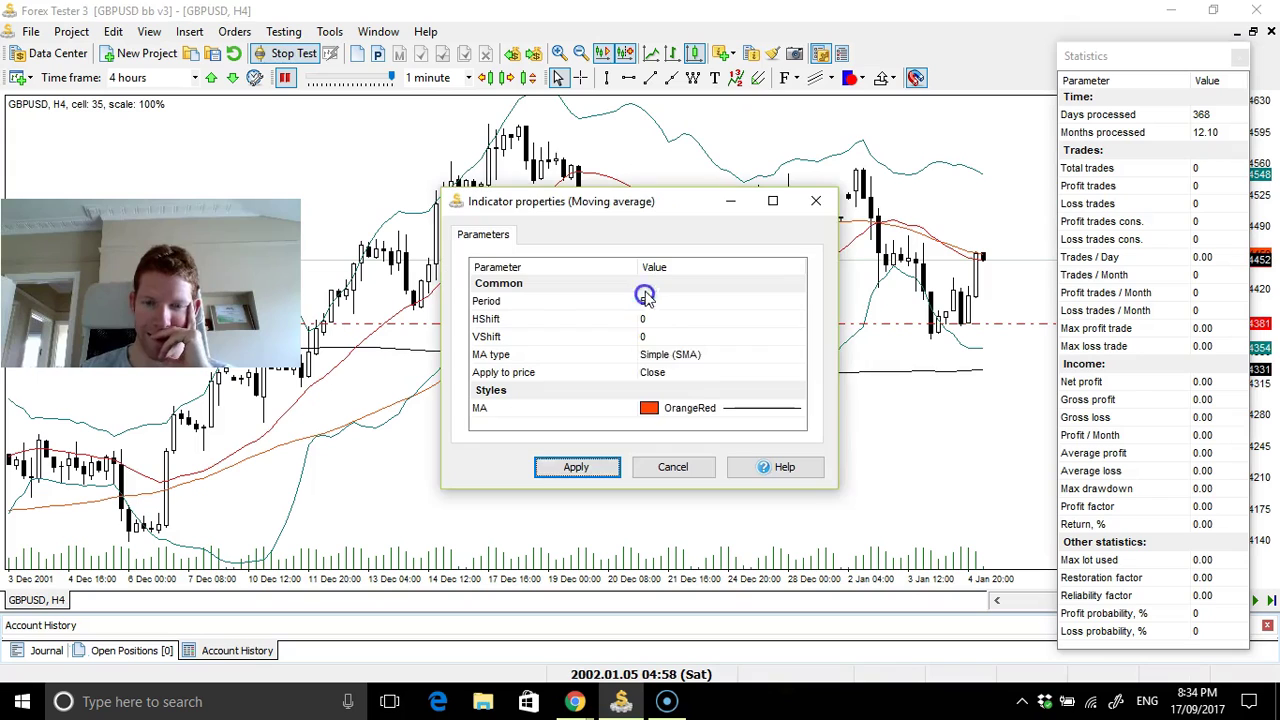
{"action": "left_click", "coordinate": [650, 408]}
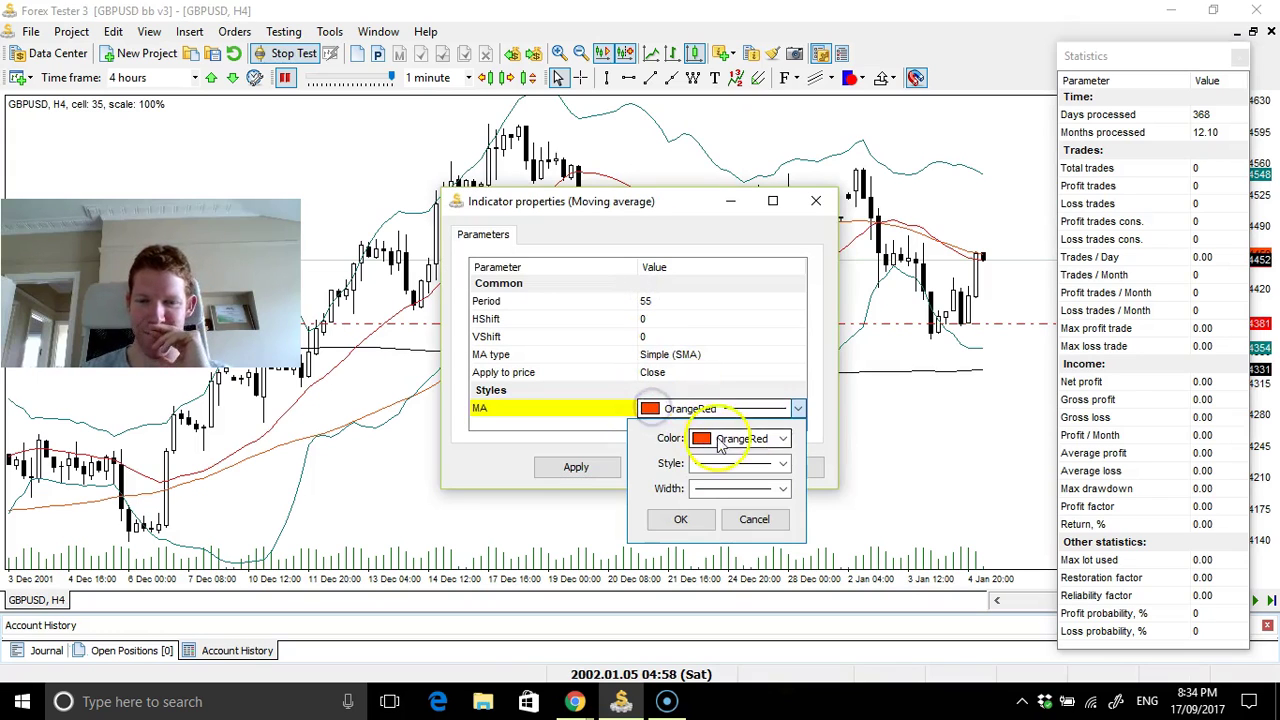
{"action": "left_click", "coordinate": [783, 440]}
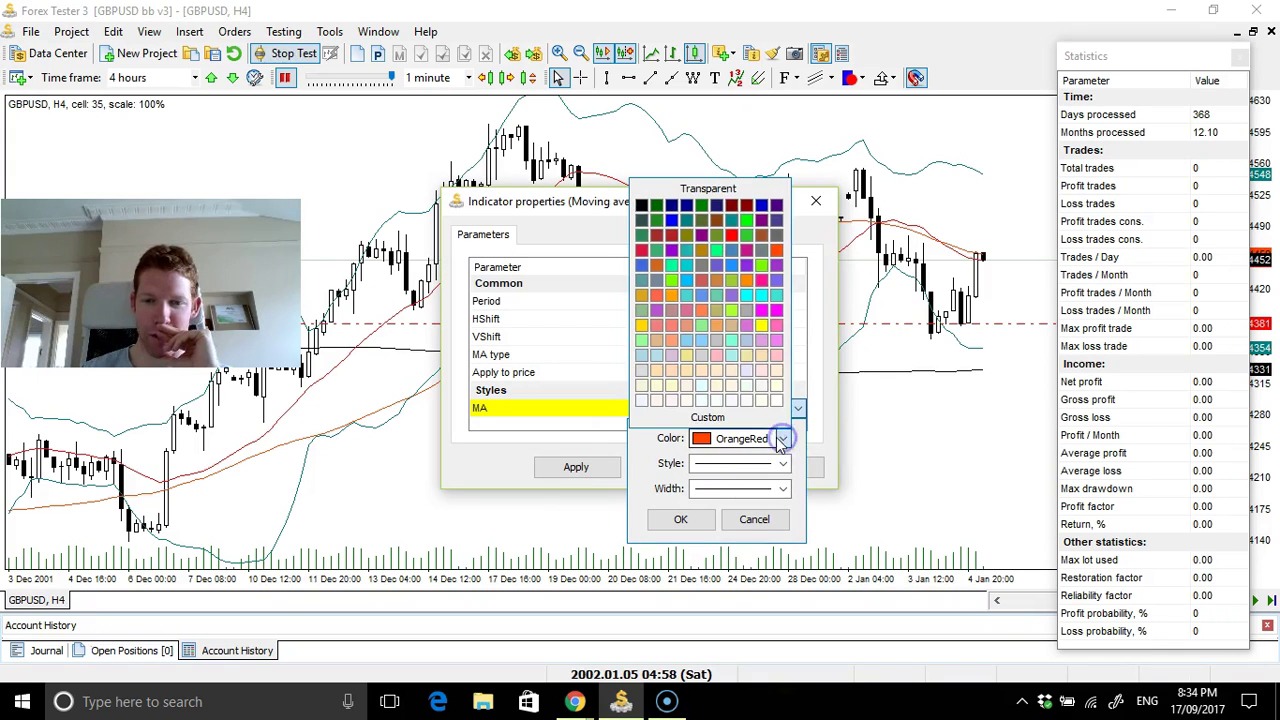
{"action": "left_click", "coordinate": [746, 222]}
{"action": "left_click", "coordinate": [680, 519]}
{"action": "left_click", "coordinate": [578, 470]}
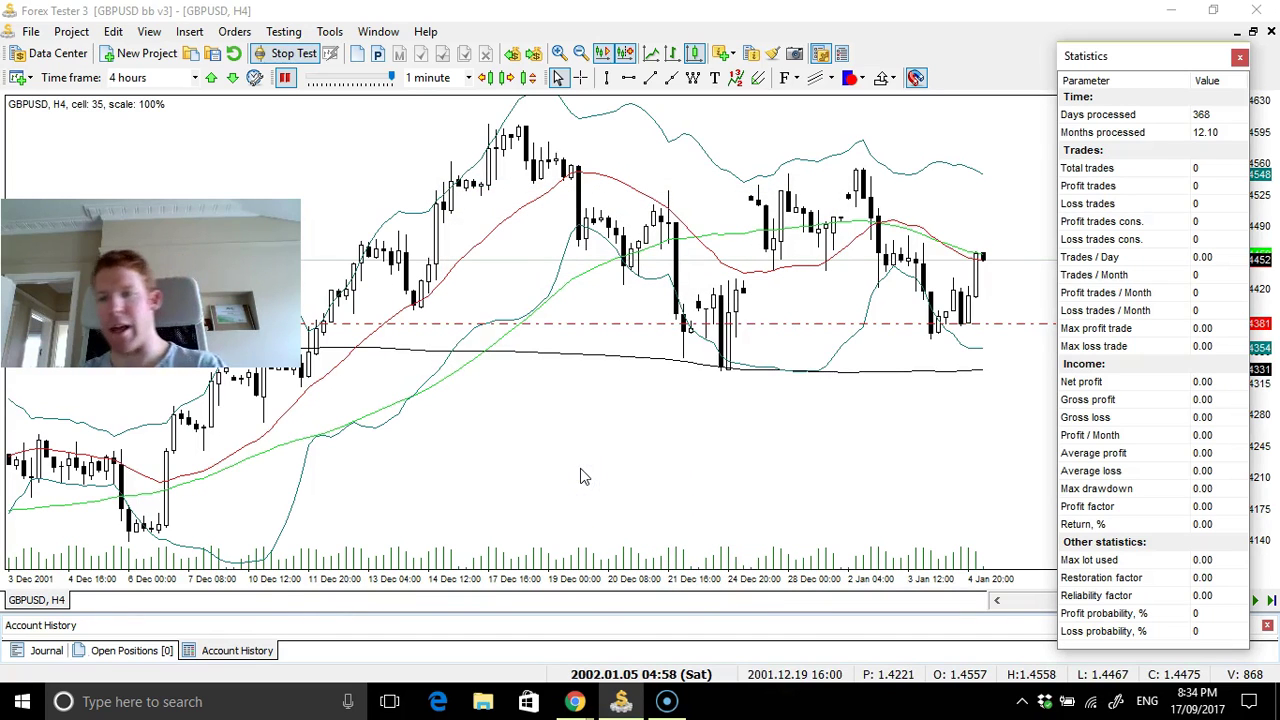
{"action": "left_click", "coordinate": [809, 429]}
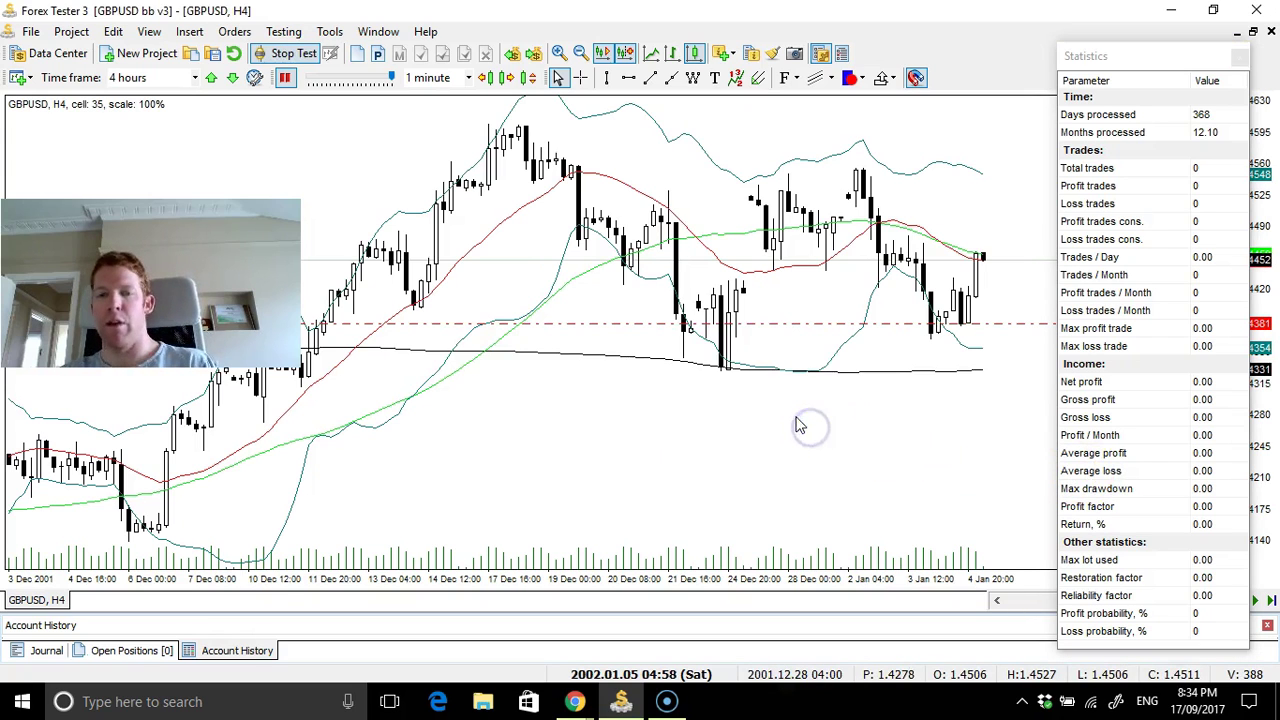
Check the GBPUSD daily chart and advance the test on the 4-hour chart to 7 January 2002
{"action": "key", "text": "Page_Up"}
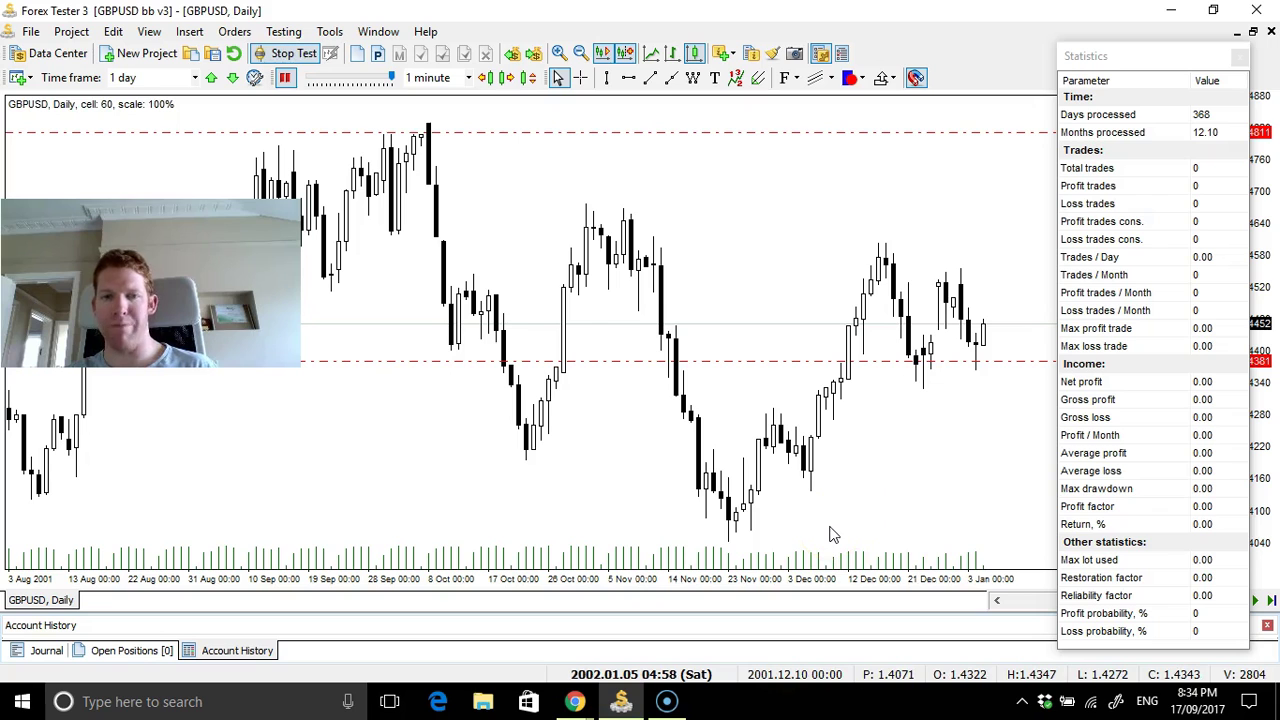
{"action": "key", "text": "Page_Down"}
{"action": "left_click", "coordinate": [830, 527]}
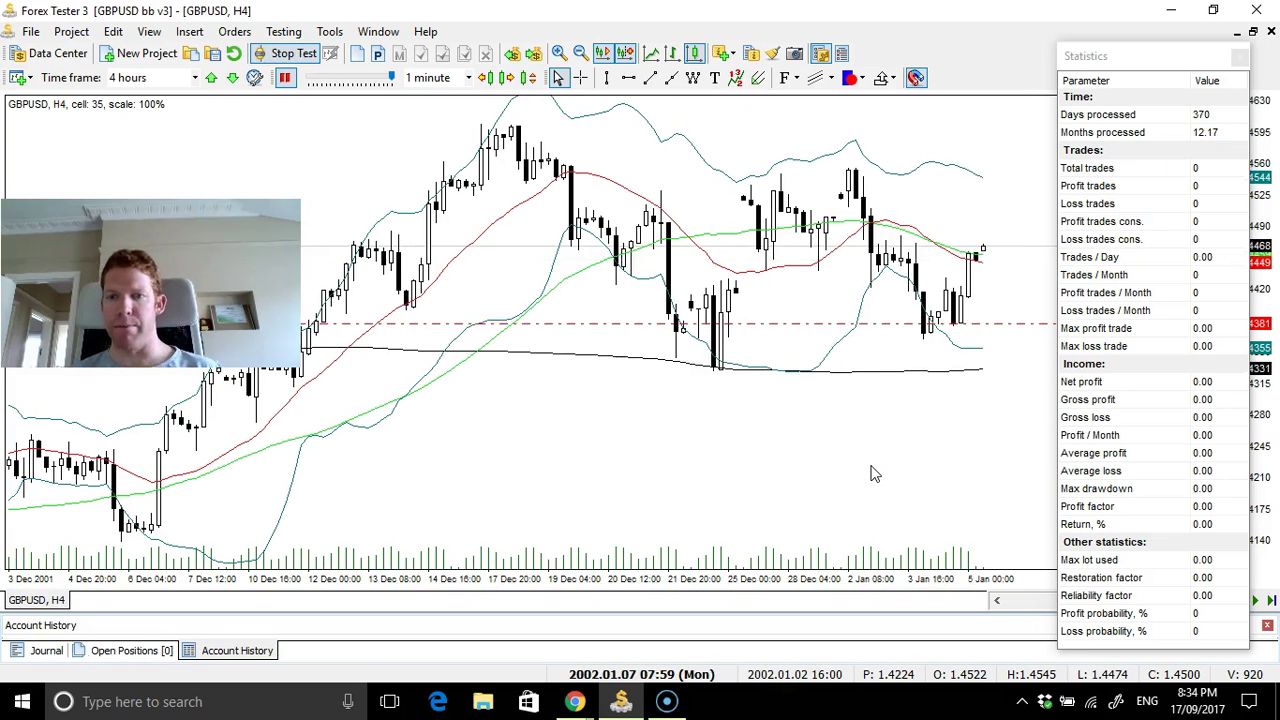
Review price against the horizontal levels on the daily and weekly GBPUSD charts
{"action": "key", "text": "Page_Up"}
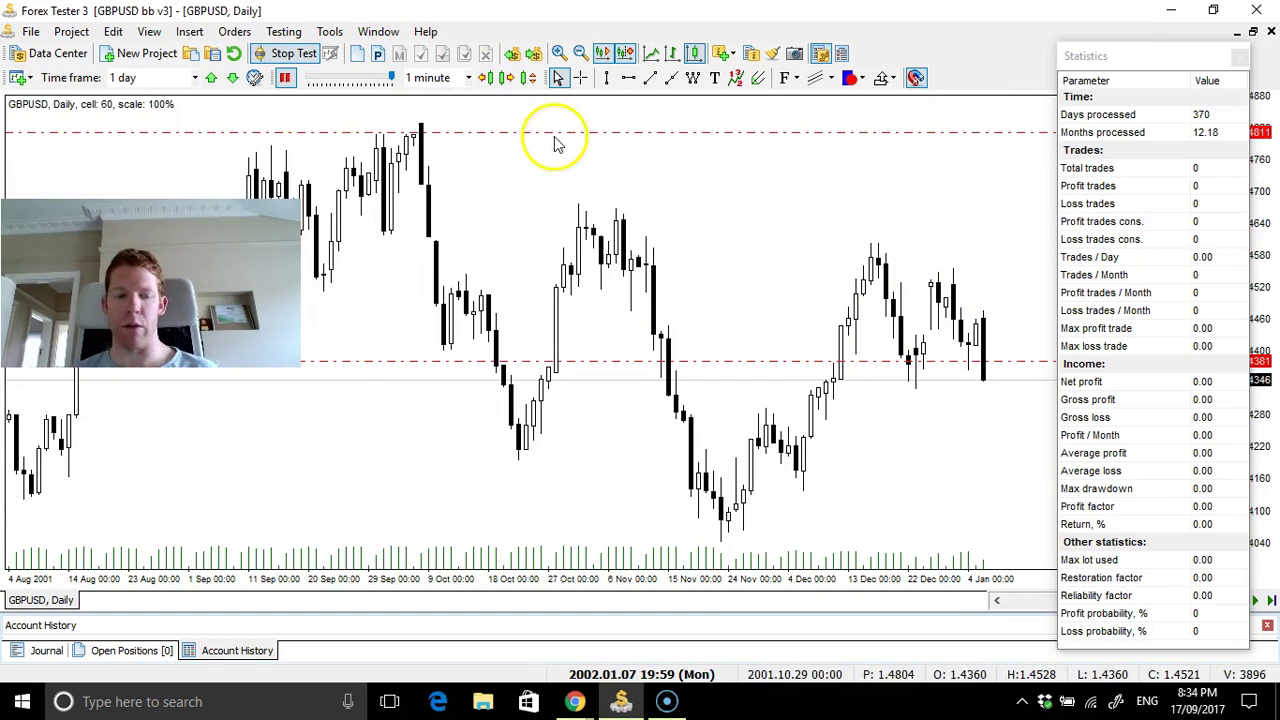
{"action": "key", "text": "Page_Up"}
{"action": "left_click_drag", "start_coordinate": [489, 433], "coordinate": [663, 437]}
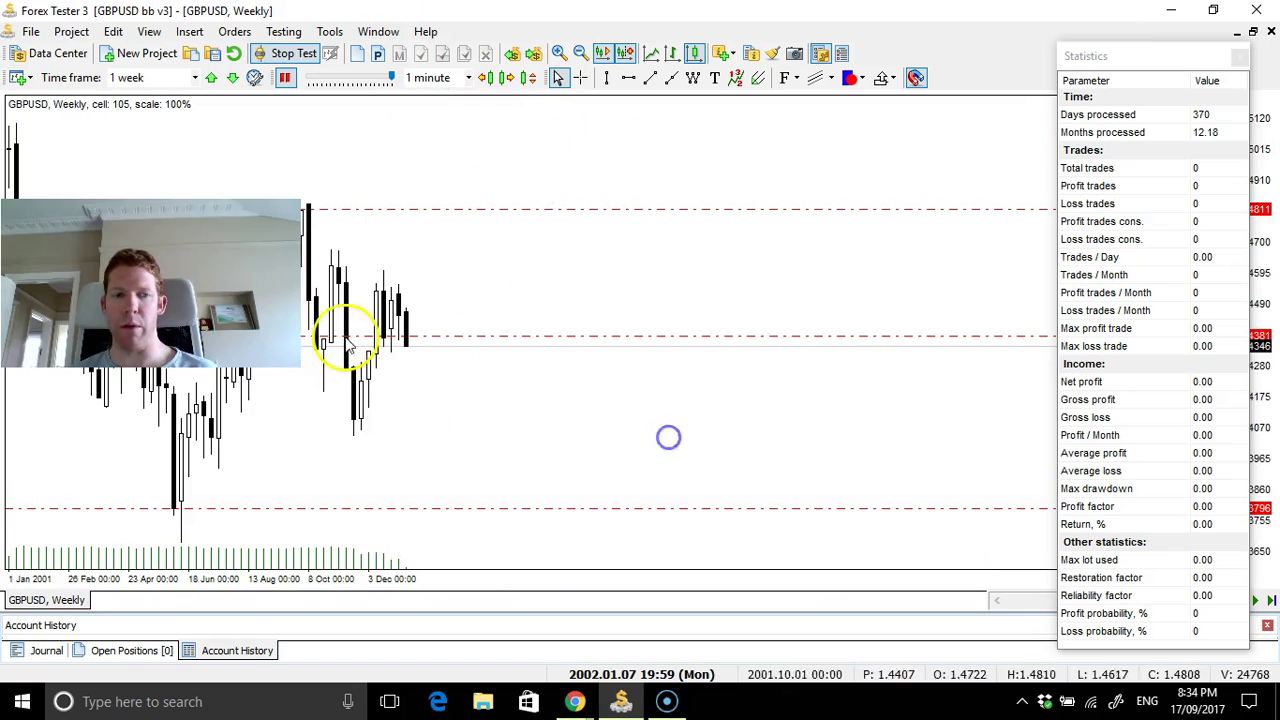
Display the weekly chart as a line chart and restore the candlesticks
{"action": "left_click", "coordinate": [652, 54]}
{"action": "left_click", "coordinate": [671, 54]}
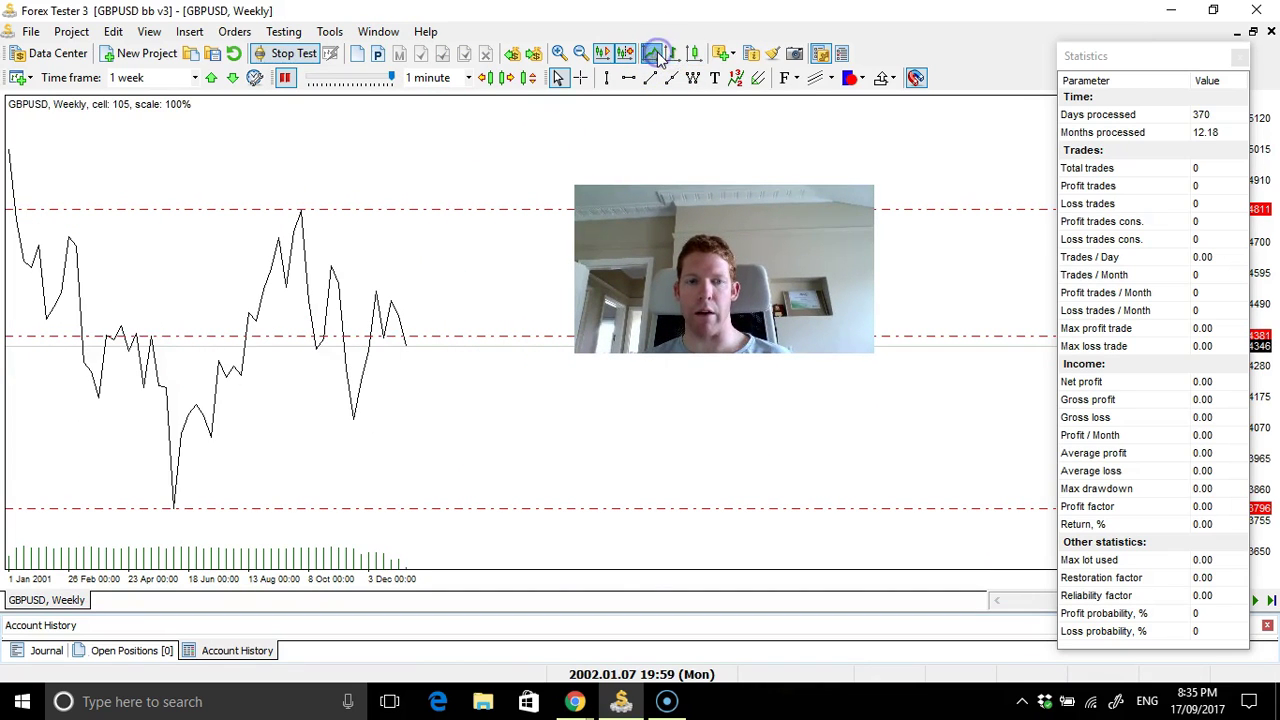
{"action": "left_click", "coordinate": [694, 53]}
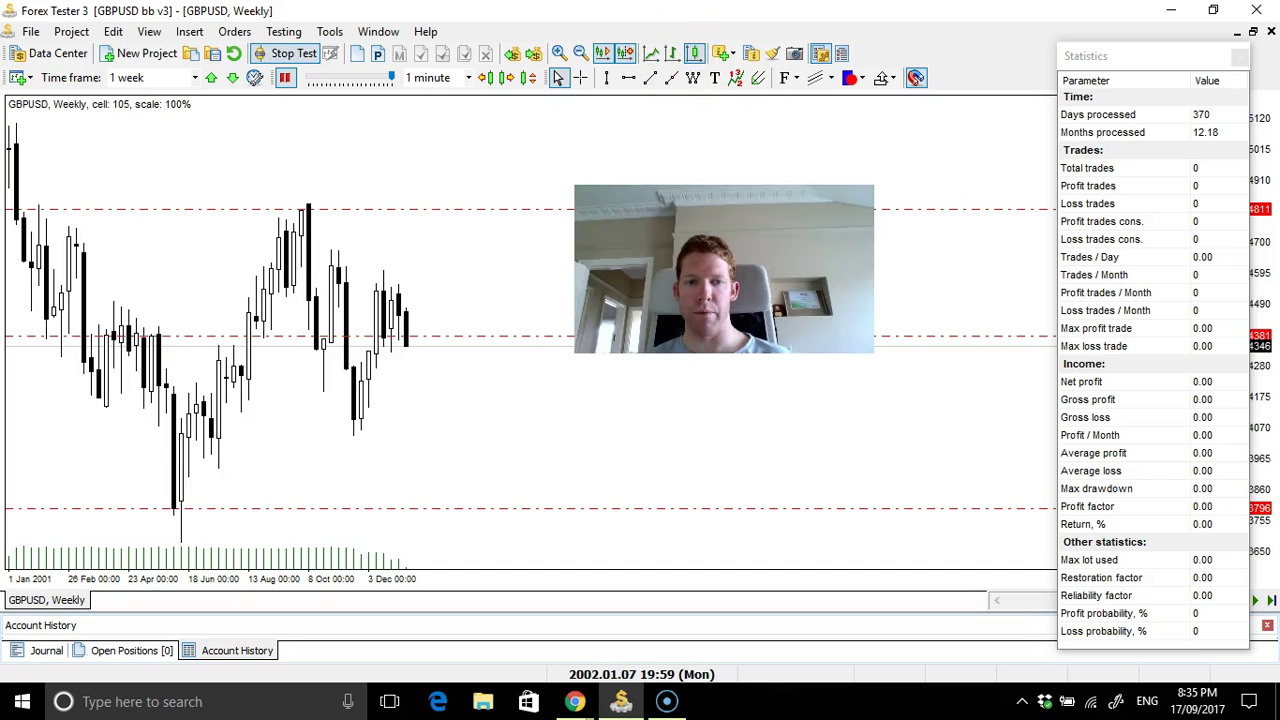
Return to the 4-hour chart and advance the test to 16 January 2002
{"action": "key", "text": "Page_Down"}
{"action": "key", "text": "Page_Down"}
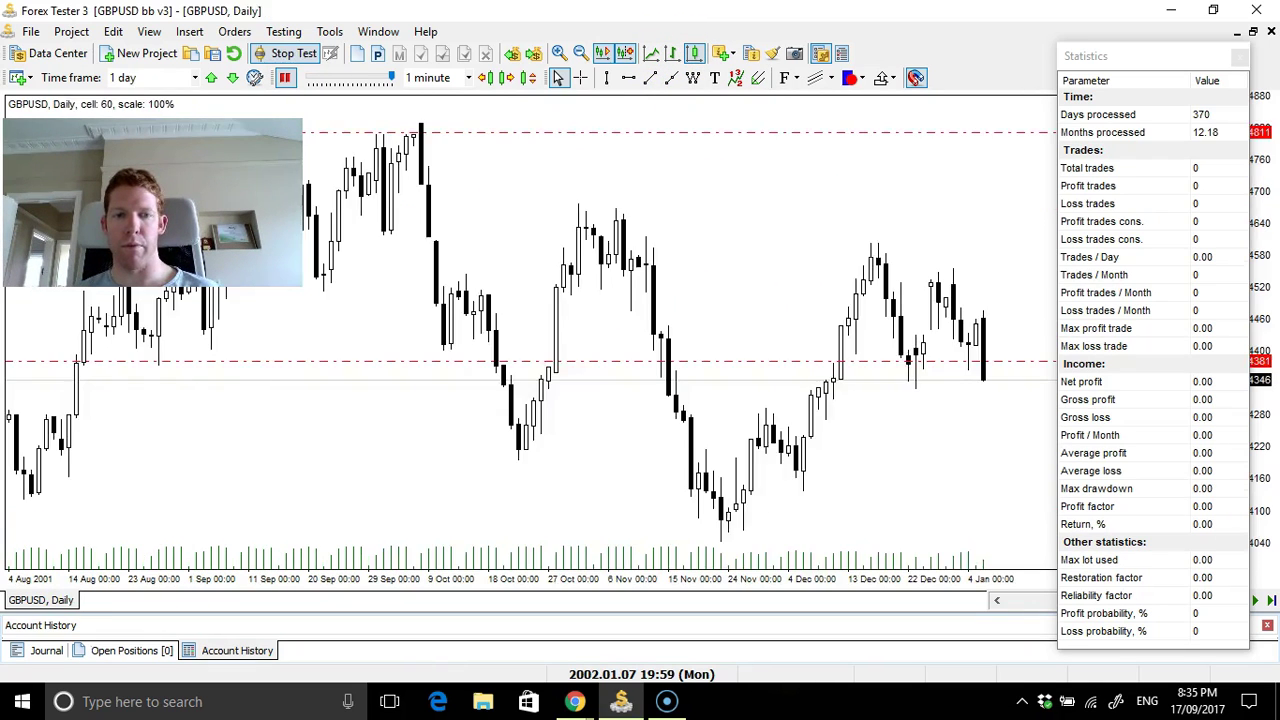
{"action": "left_click", "coordinate": [693, 455]}
{"action": "key", "text": "F12"}
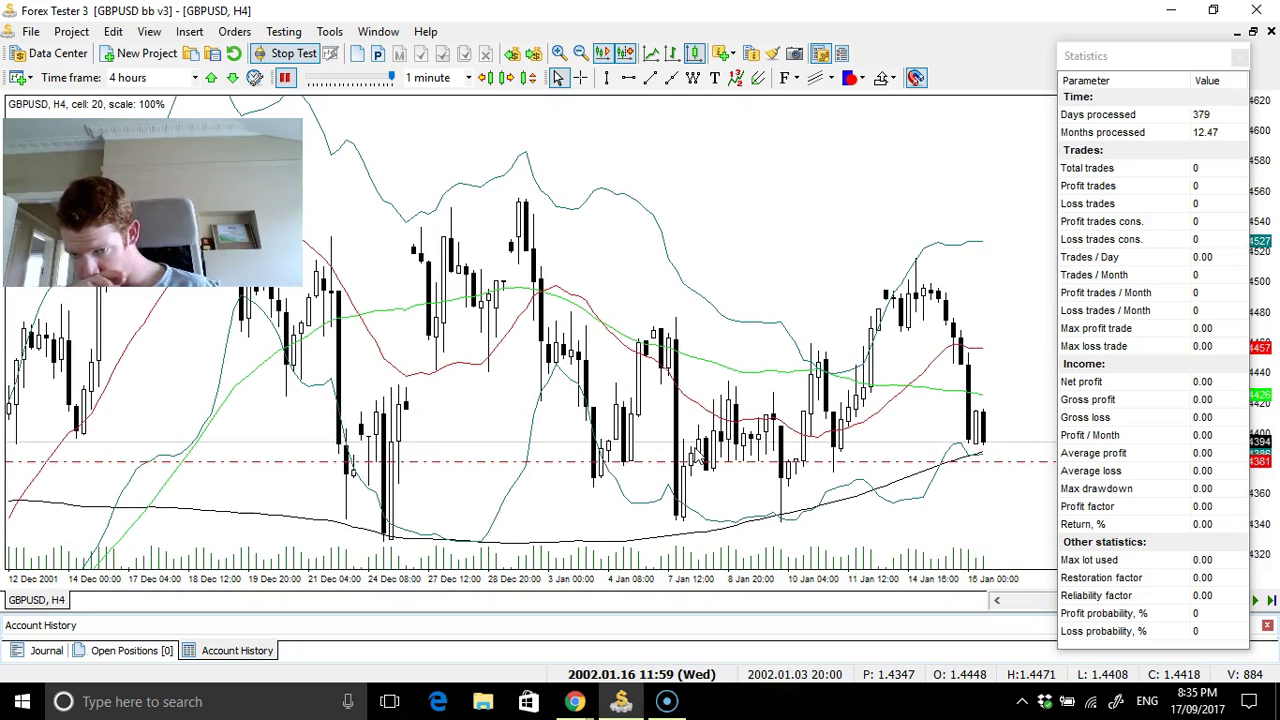
Review the daily and weekly charts while advancing the test to 26 January 2002, ending on the 4-hour chart
{"action": "key", "text": "Page_Up"}
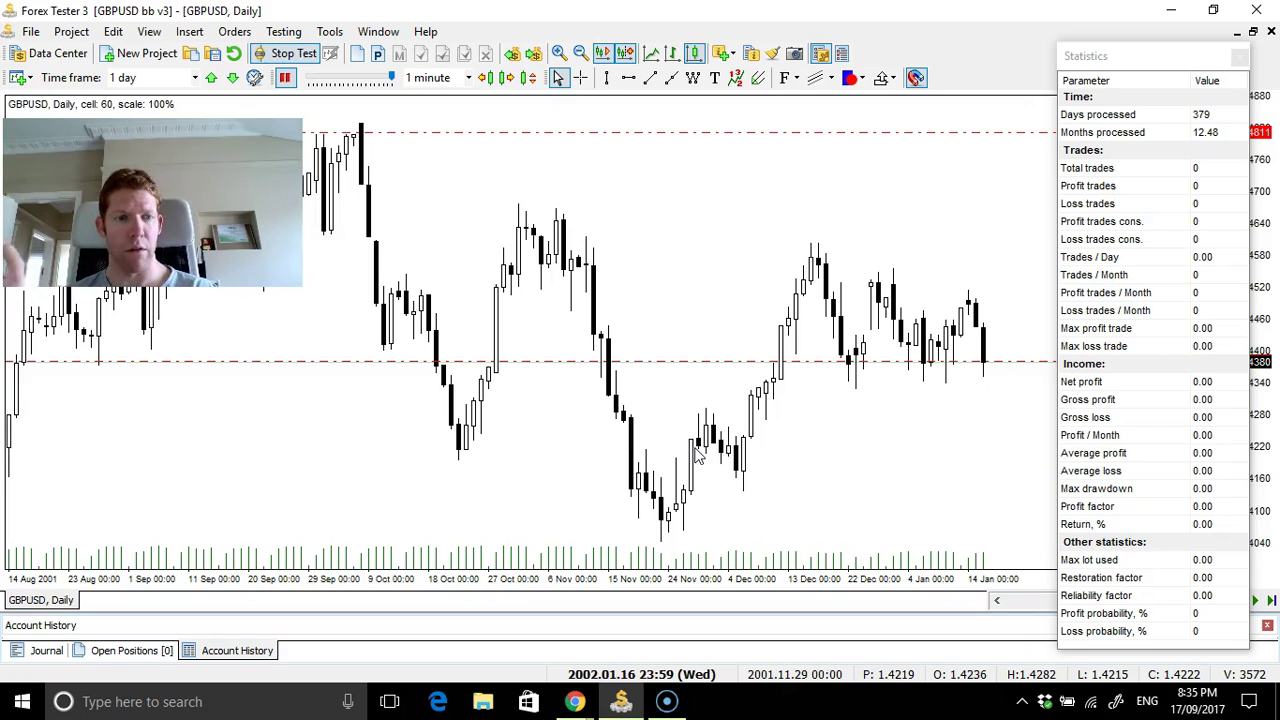
{"action": "key", "text": "Page_Up"}
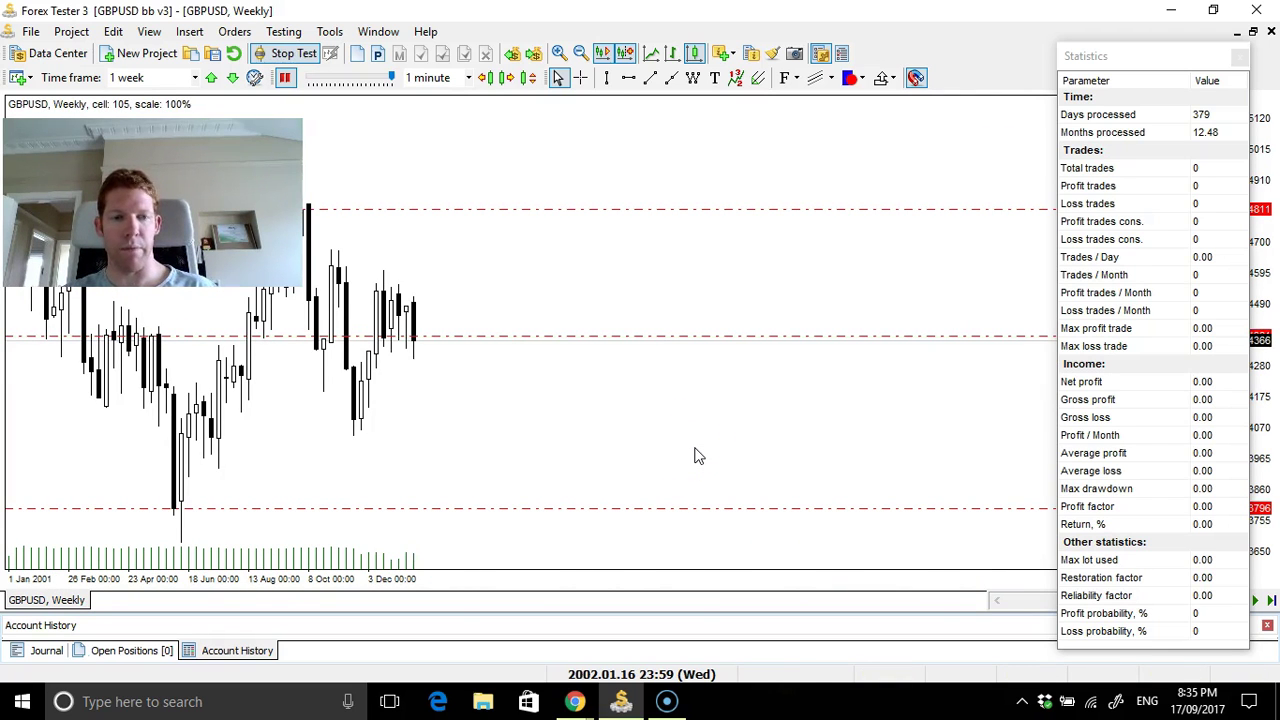
{"action": "left_click", "coordinate": [626, 426]}
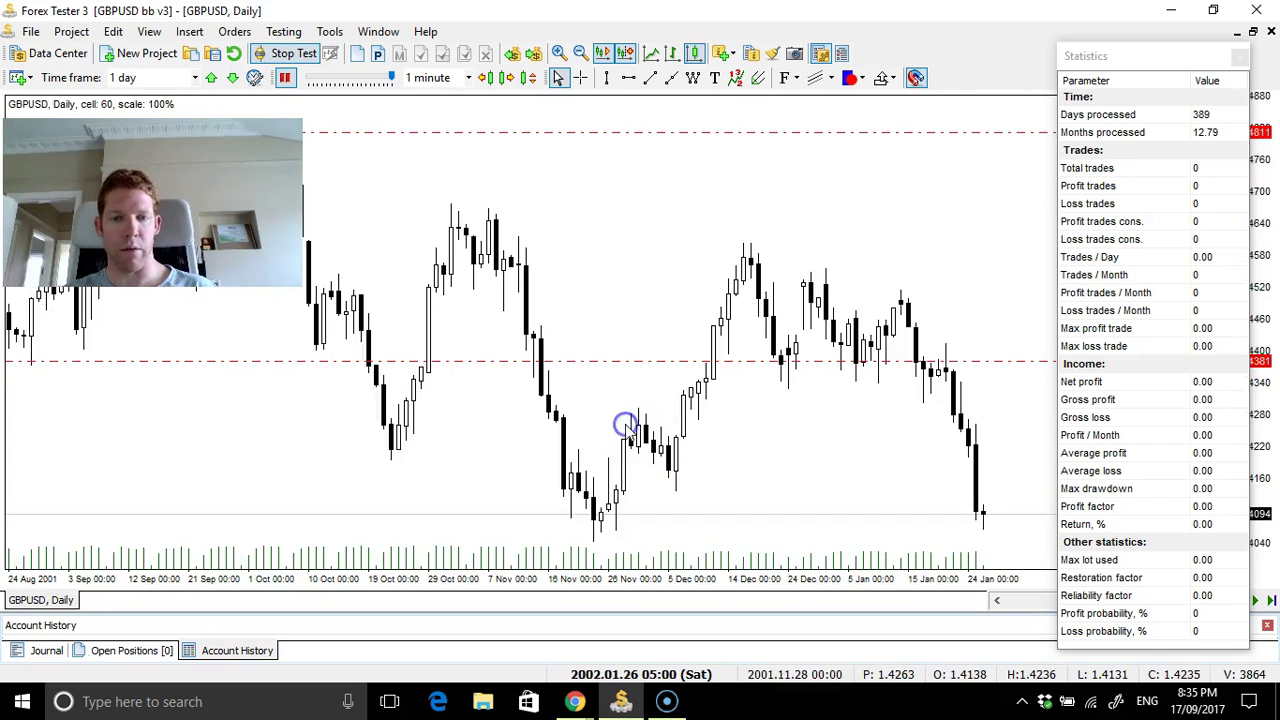
{"action": "key", "text": "Page_Down"}
{"action": "left_click", "coordinate": [777, 438]}
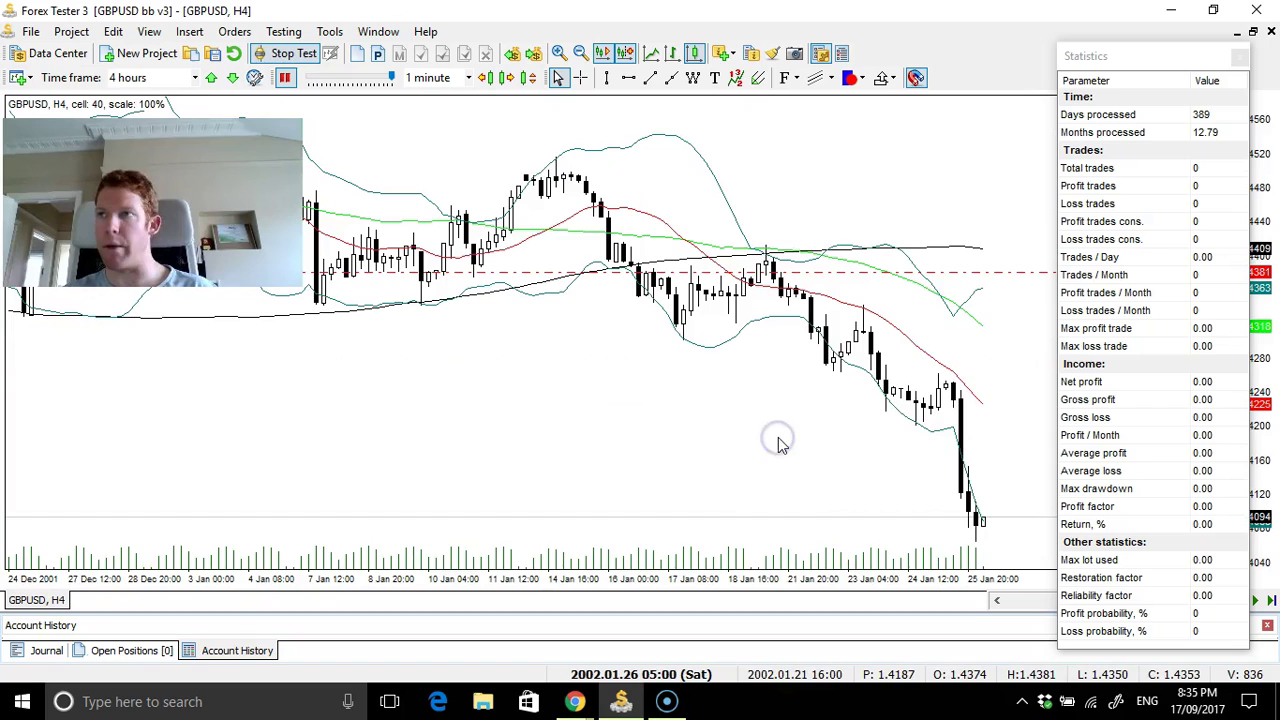
Close the Statistics window and advance the 4-hour test to 28 January 2002
{"action": "left_click", "coordinate": [1150, 57]}
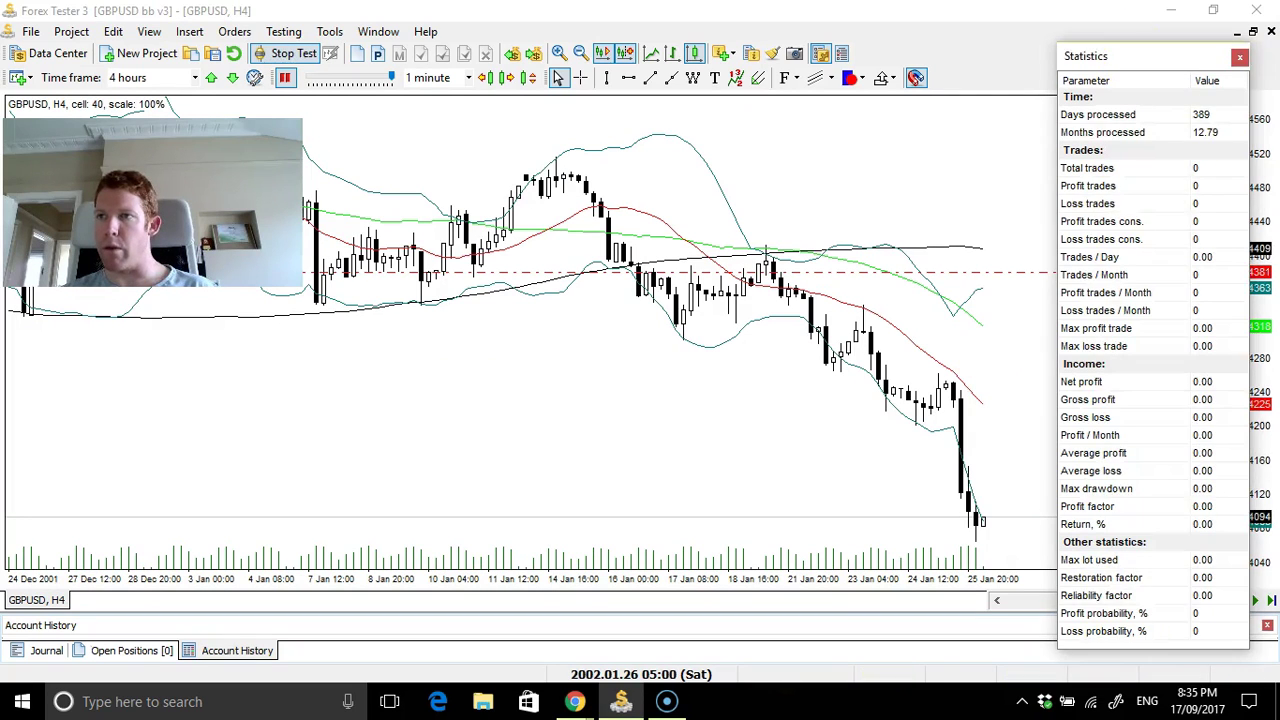
{"action": "left_click", "coordinate": [1025, 386]}
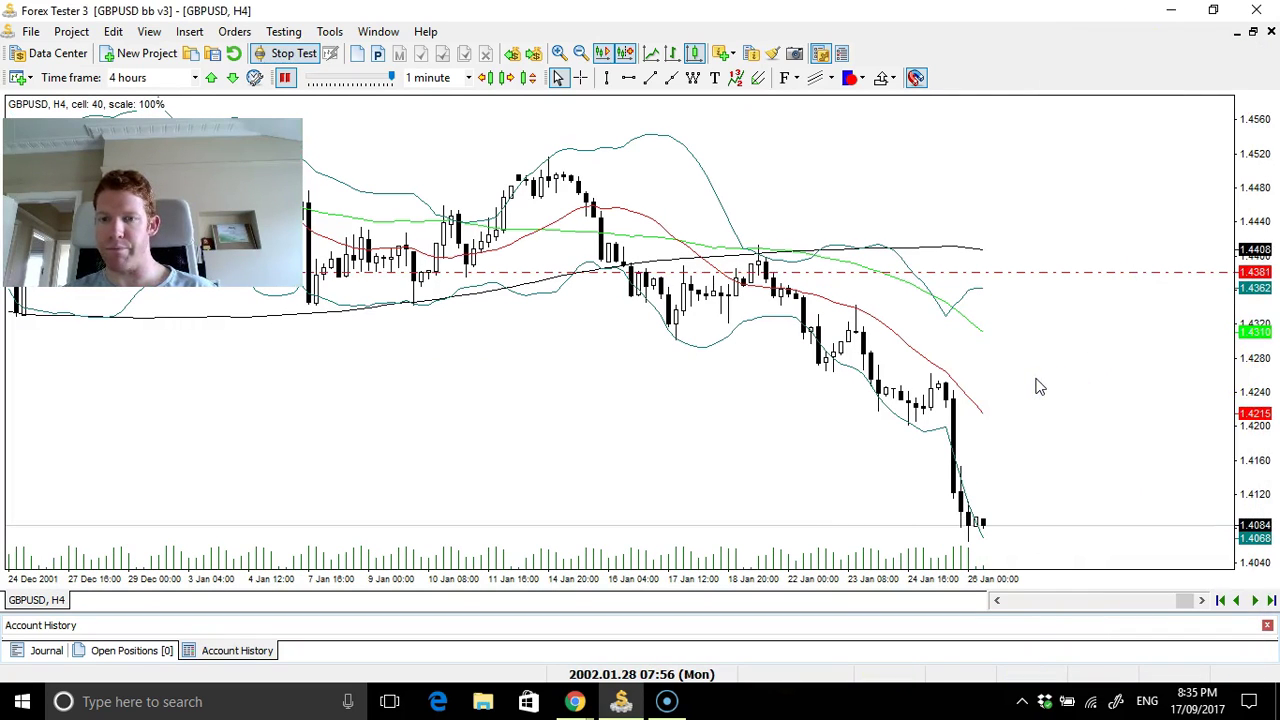
Check the higher time frames and continue the test on the 4-hour chart to 1 February 2002
{"action": "left_click", "coordinate": [999, 446]}
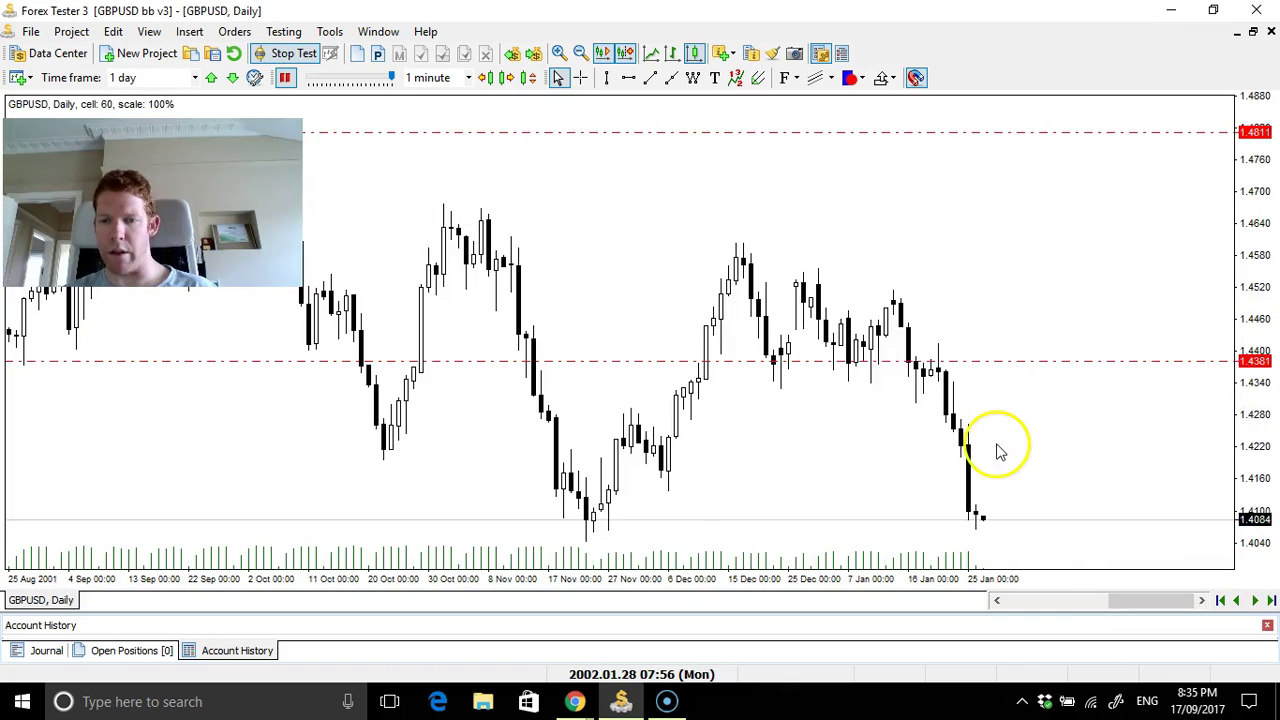
{"action": "key", "text": "Page_Up"}
{"action": "key", "text": "Page_Down"}
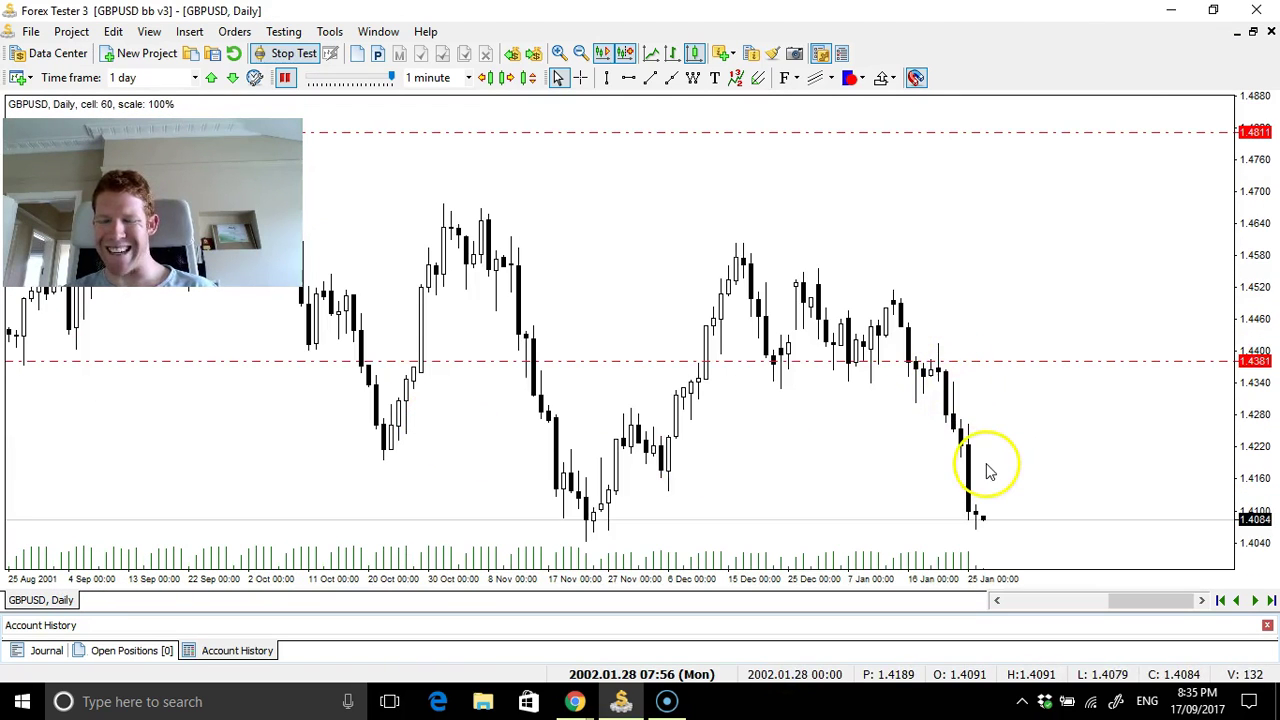
{"action": "key", "text": "Page_Down"}
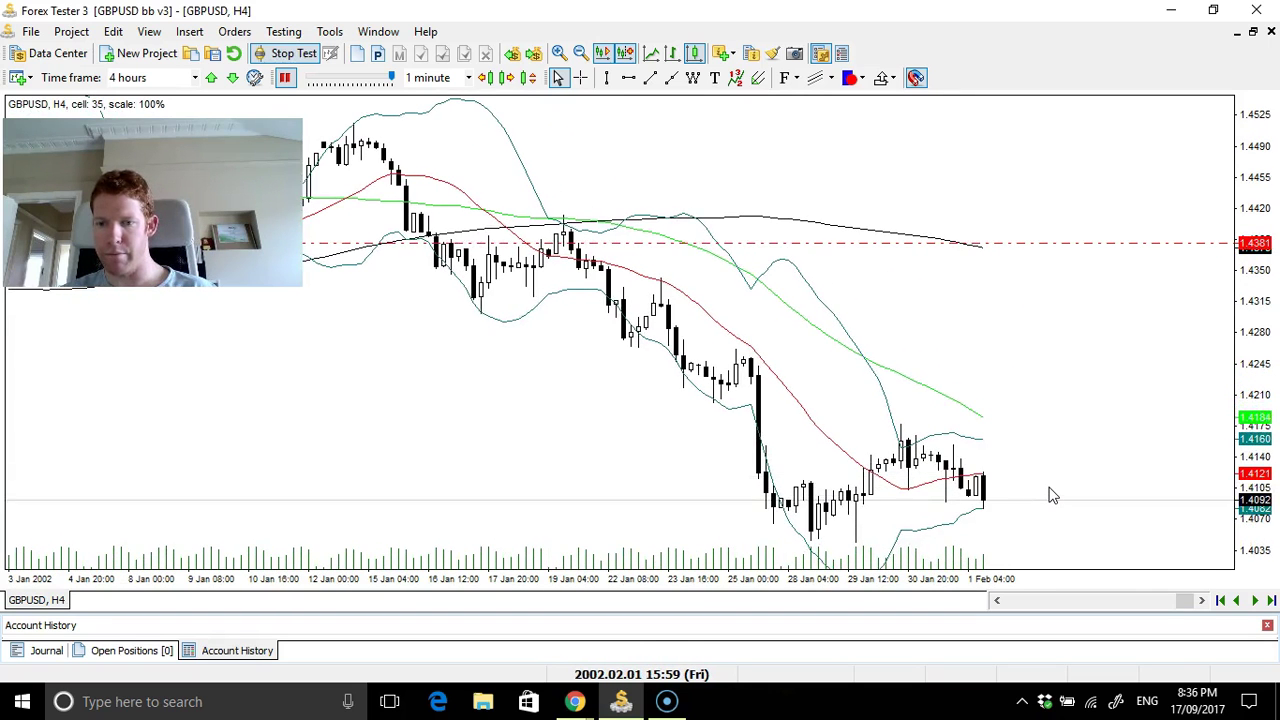
Review the wider price history on the daily and 4-hour charts, and advance the test to 13 February 2002
{"action": "key", "text": "Page_Up"}
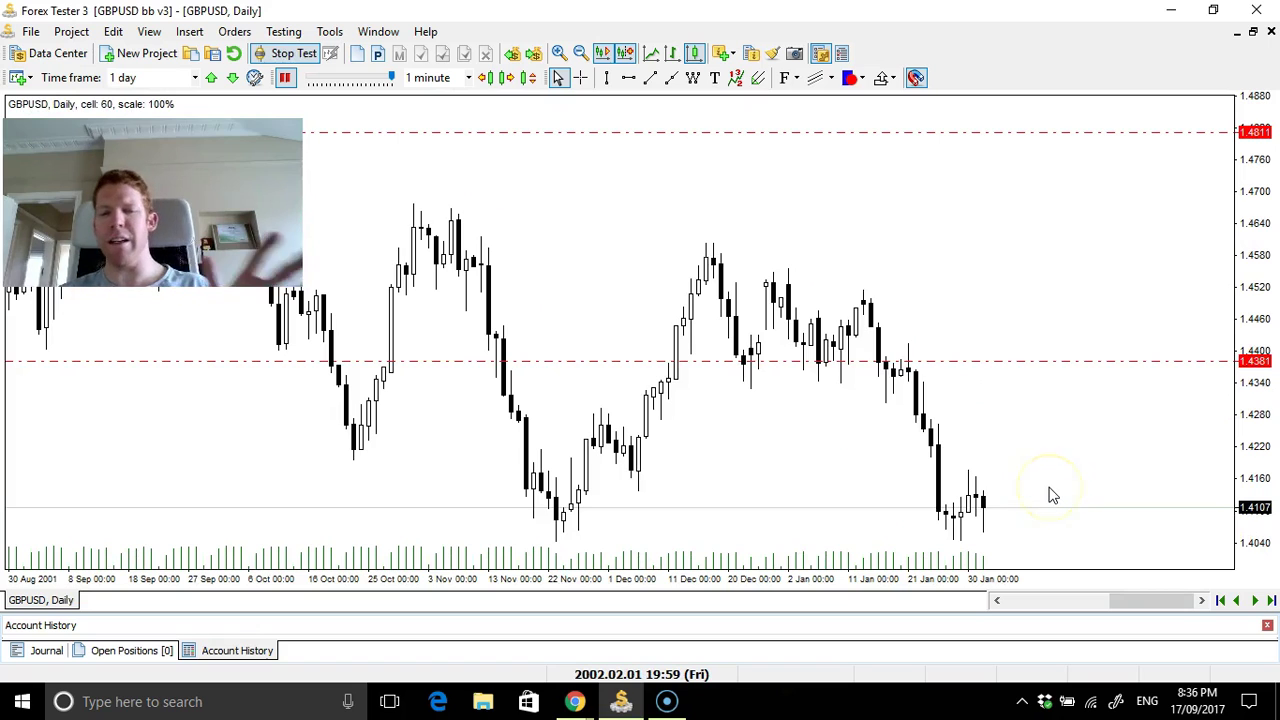
{"action": "key", "text": "minus"}
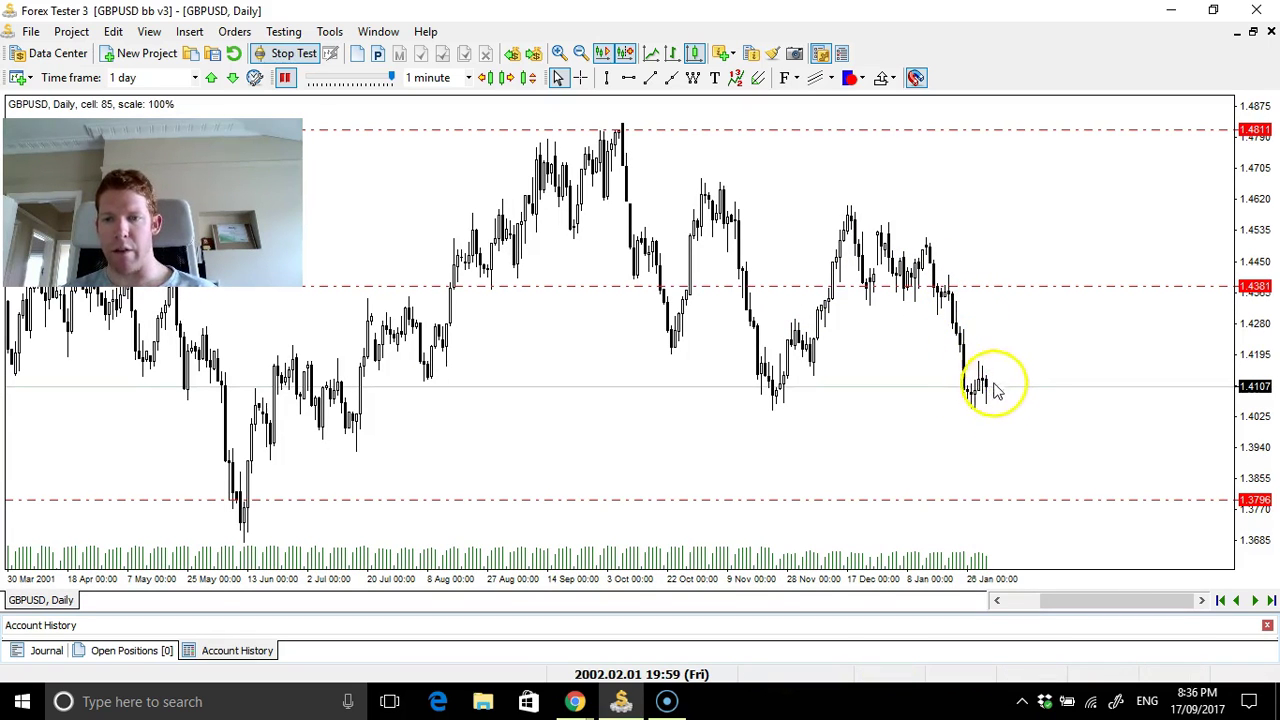
{"action": "key", "text": "Page_Down"}
{"action": "key", "text": "1"}
{"action": "key", "text": "4"}
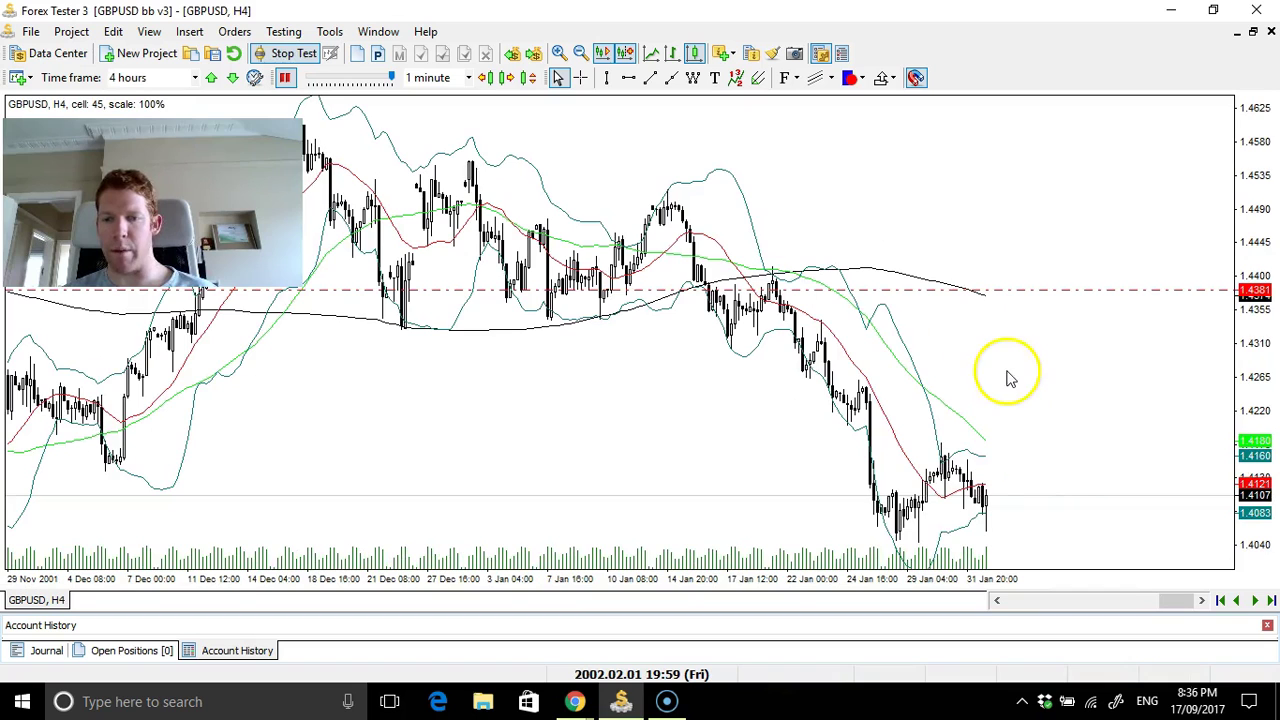
{"action": "key", "text": "plus"}
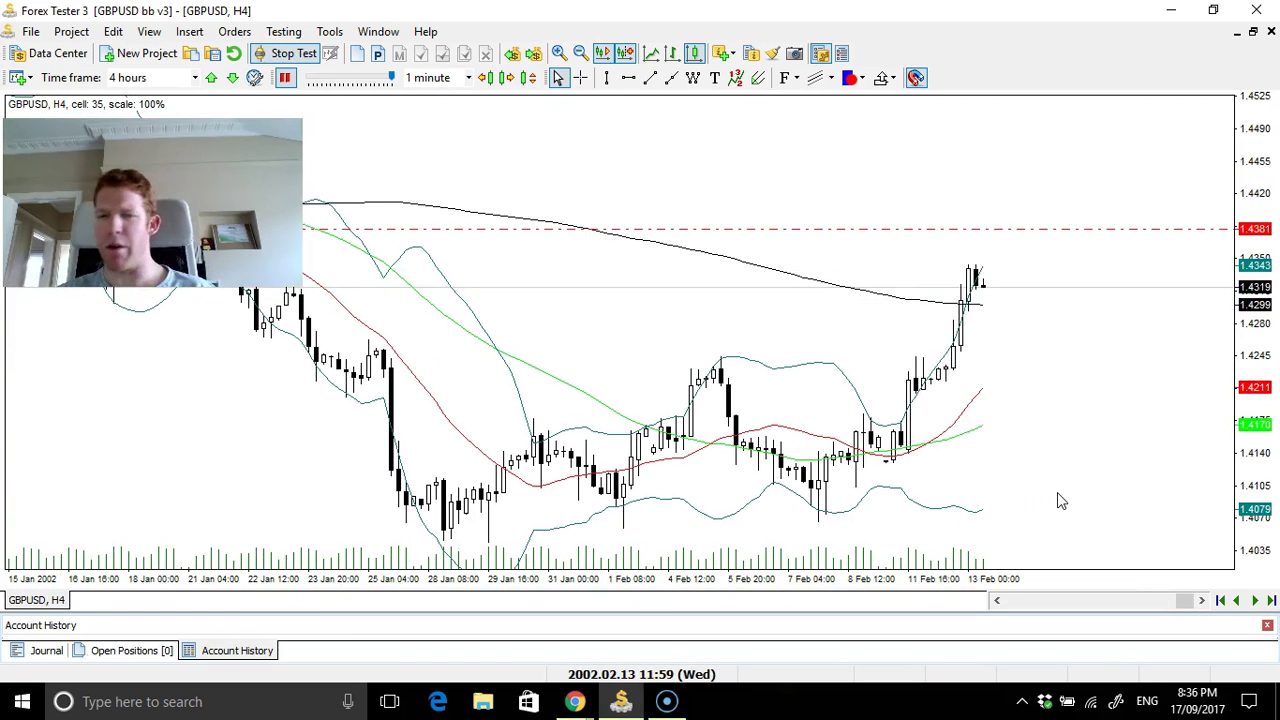
Check the daily chart and advance the test on the 4-hour chart to 21 February 2002
{"action": "key", "text": "Page_Up"}
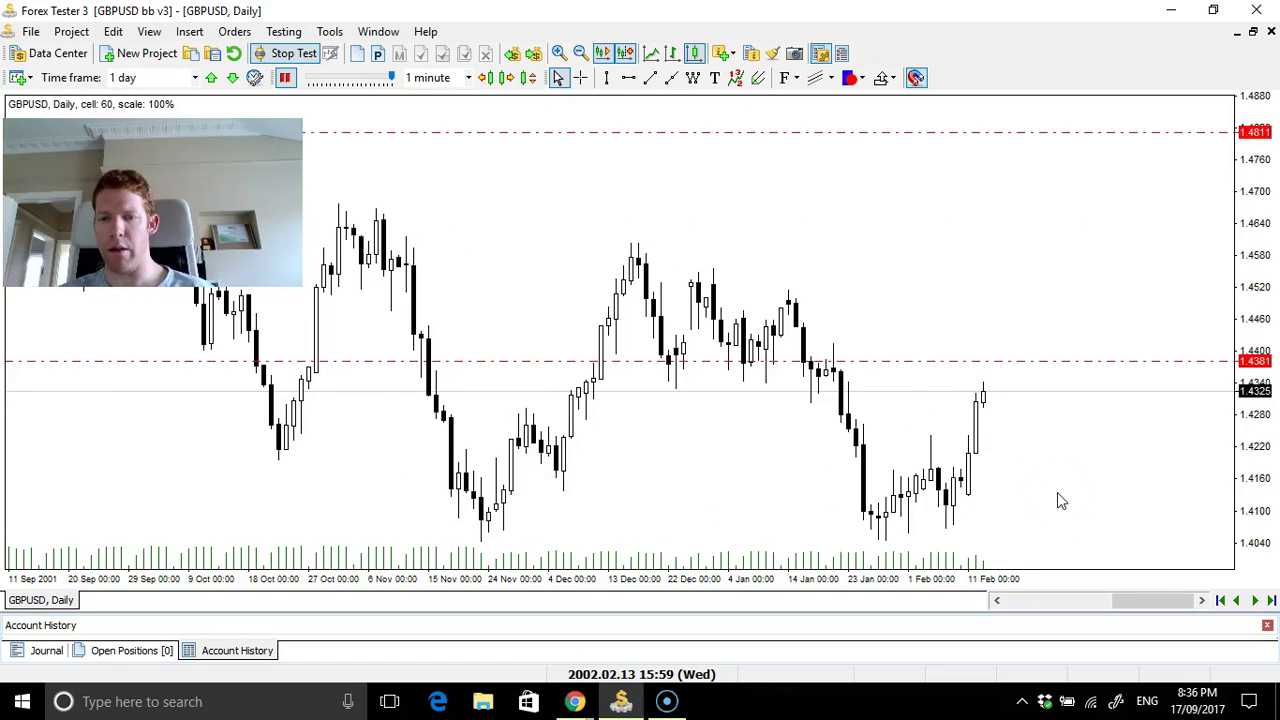
{"action": "left_click", "coordinate": [1057, 492]}
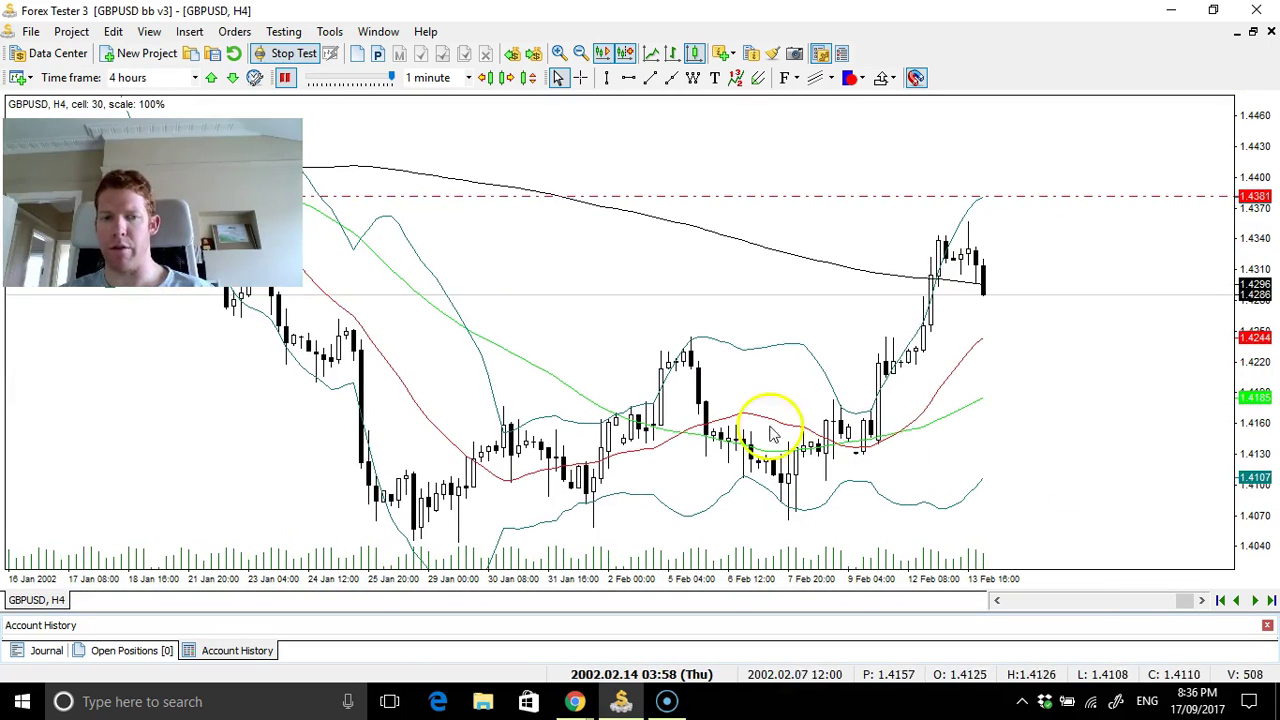
{"action": "key", "text": "F12"}
{"action": "key", "text": "F12"}
{"action": "key", "text": "F12"}
{"action": "key", "text": "F12"}
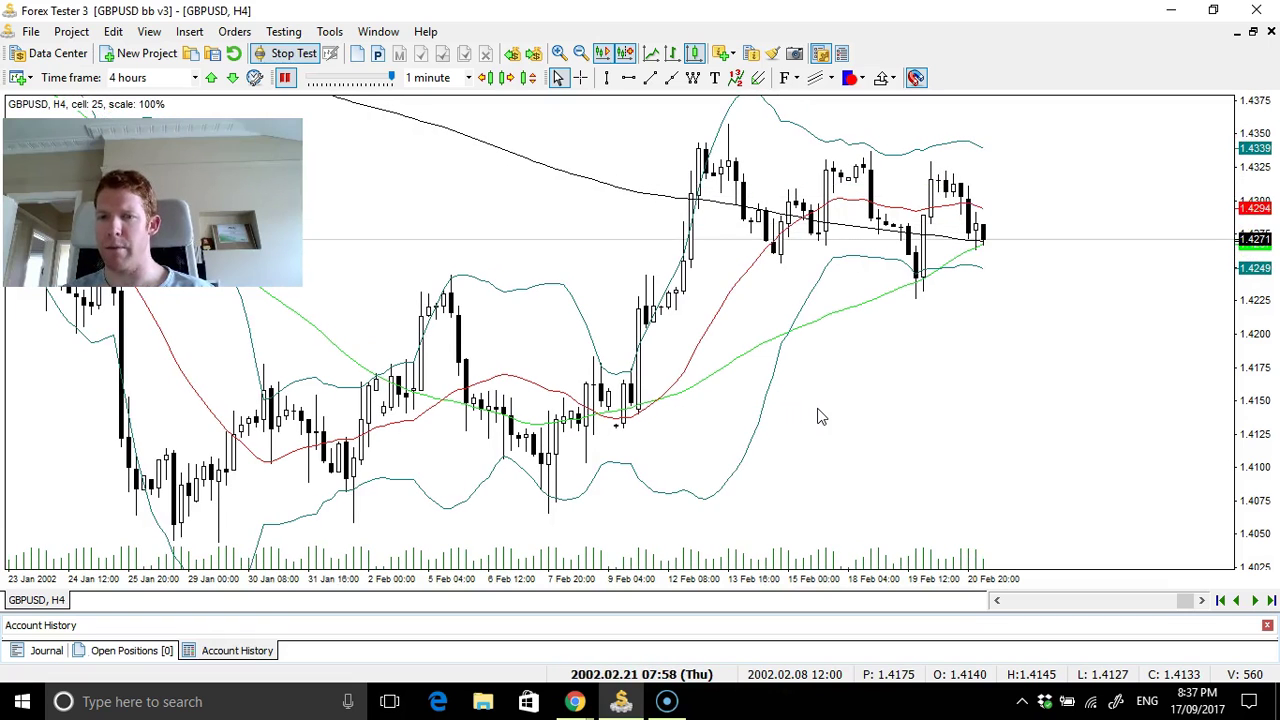
Advance the GBPUSD test on the 4-hour chart to 27 February 2002
{"action": "left_click", "coordinate": [896, 297]}
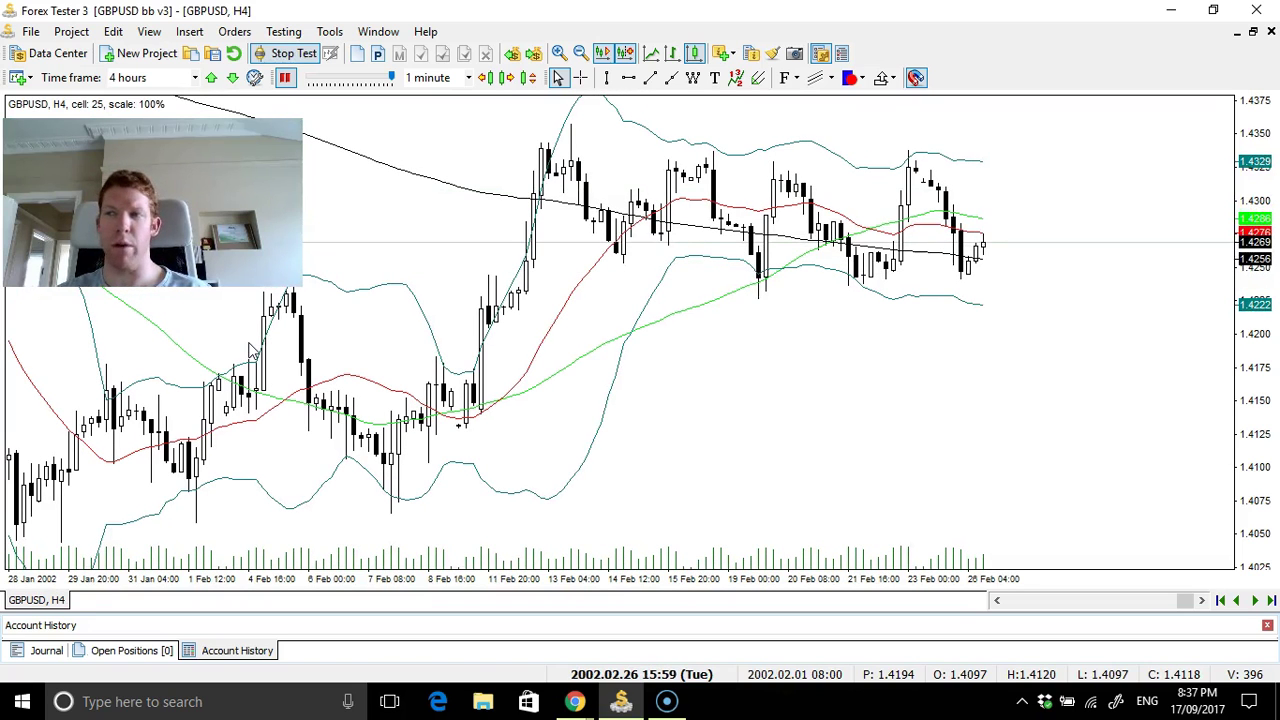
{"action": "key", "text": "F12"}
{"action": "key", "text": "F12"}
{"action": "key", "text": "F12"}
Check the daily and weekly charts, and continue the test on the 4-hour chart to 5 March 2002
{"action": "key", "text": "Page_Up"}
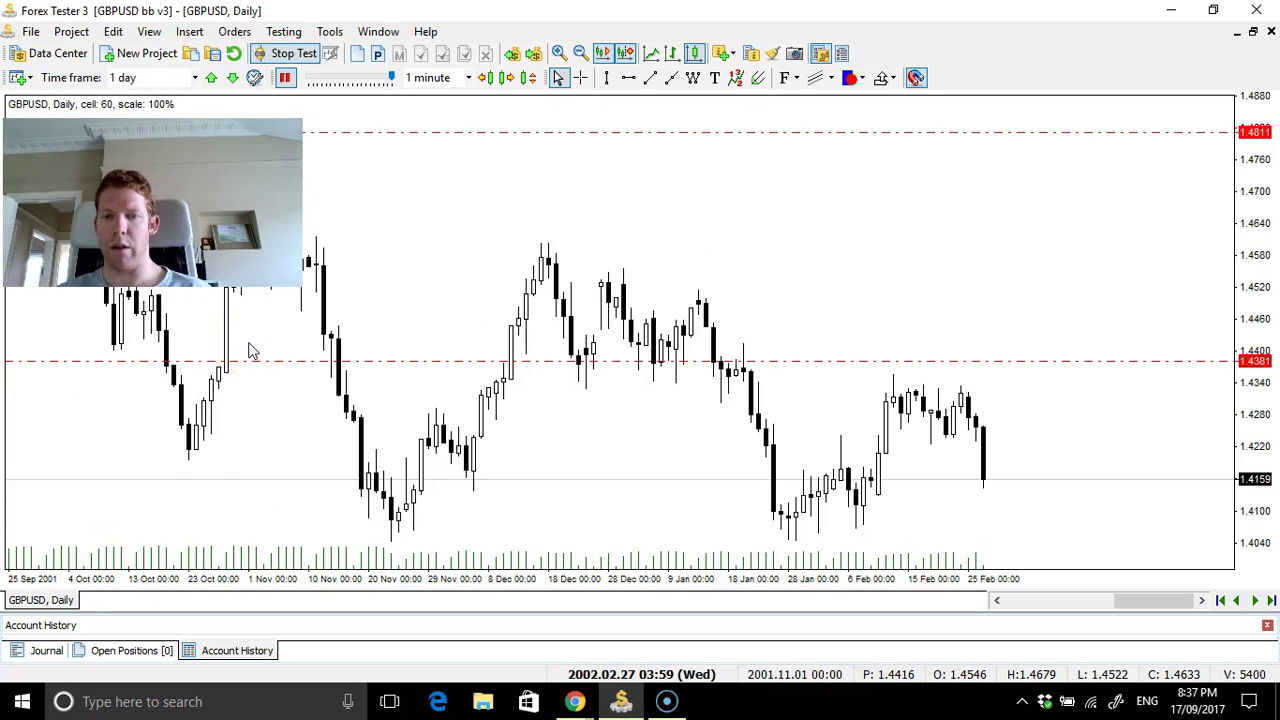
{"action": "key", "text": "Page_Up"}
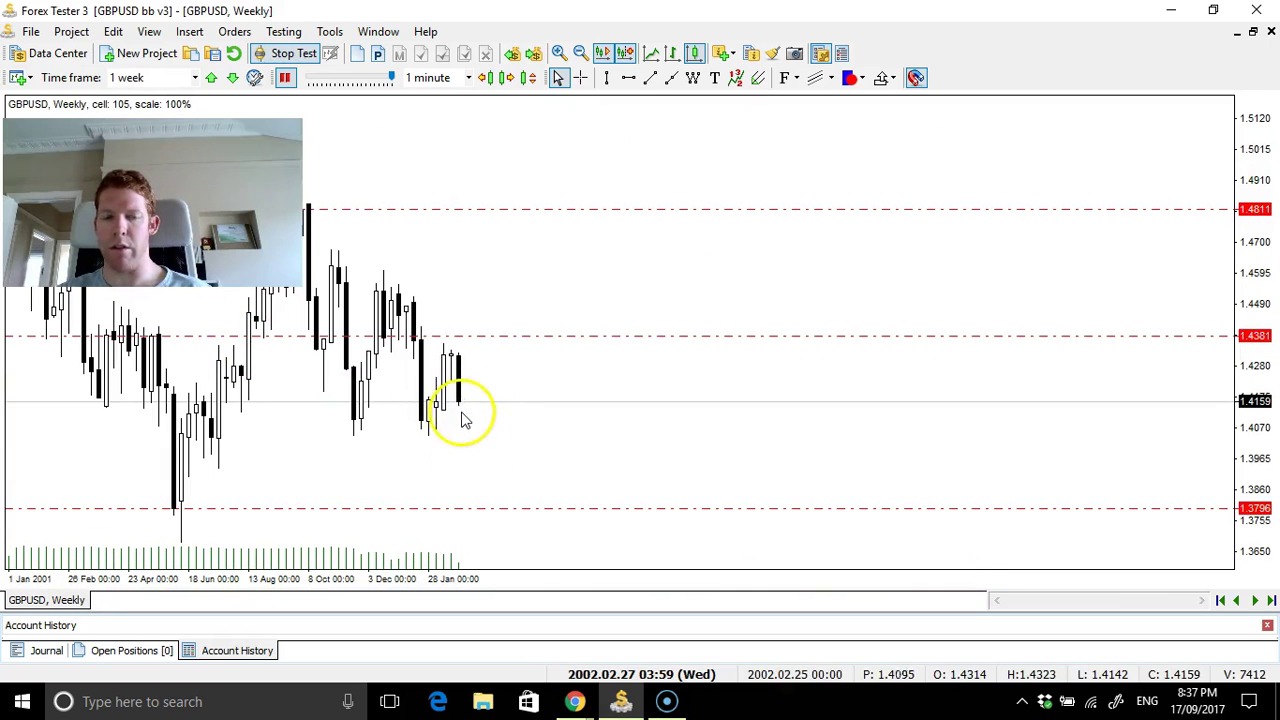
{"action": "key", "text": "d"}
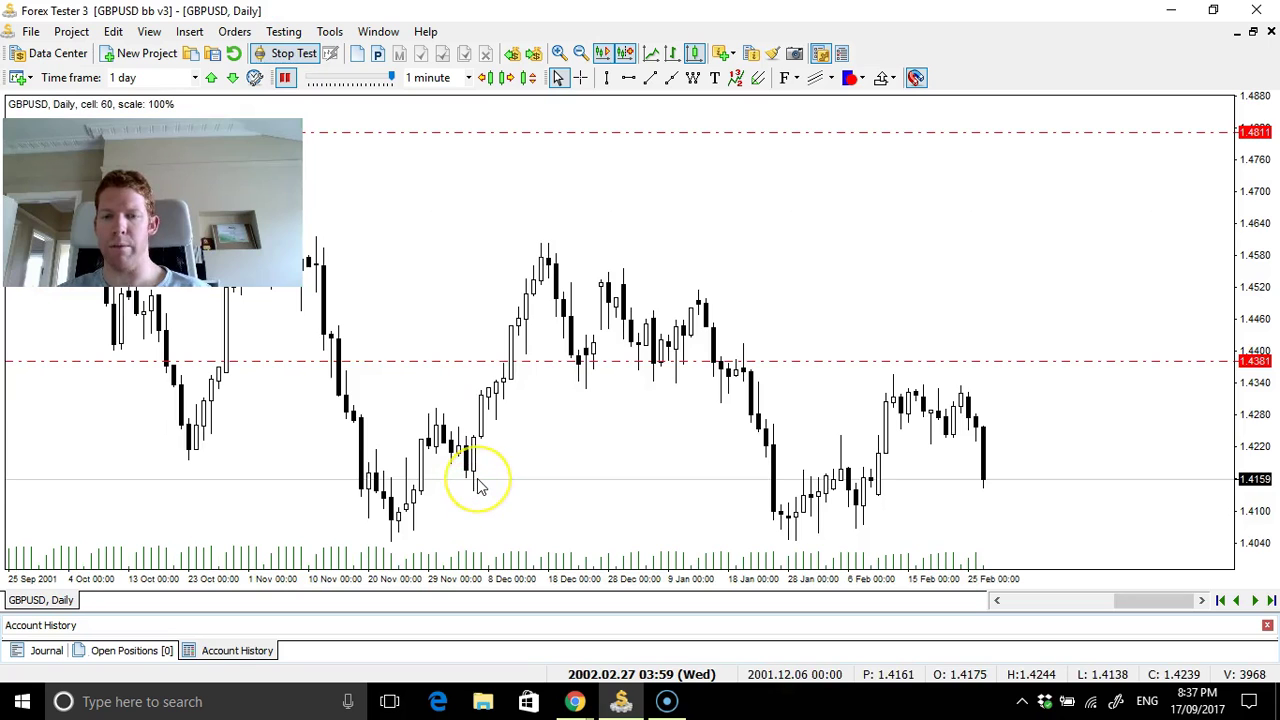
{"action": "key", "text": "4"}
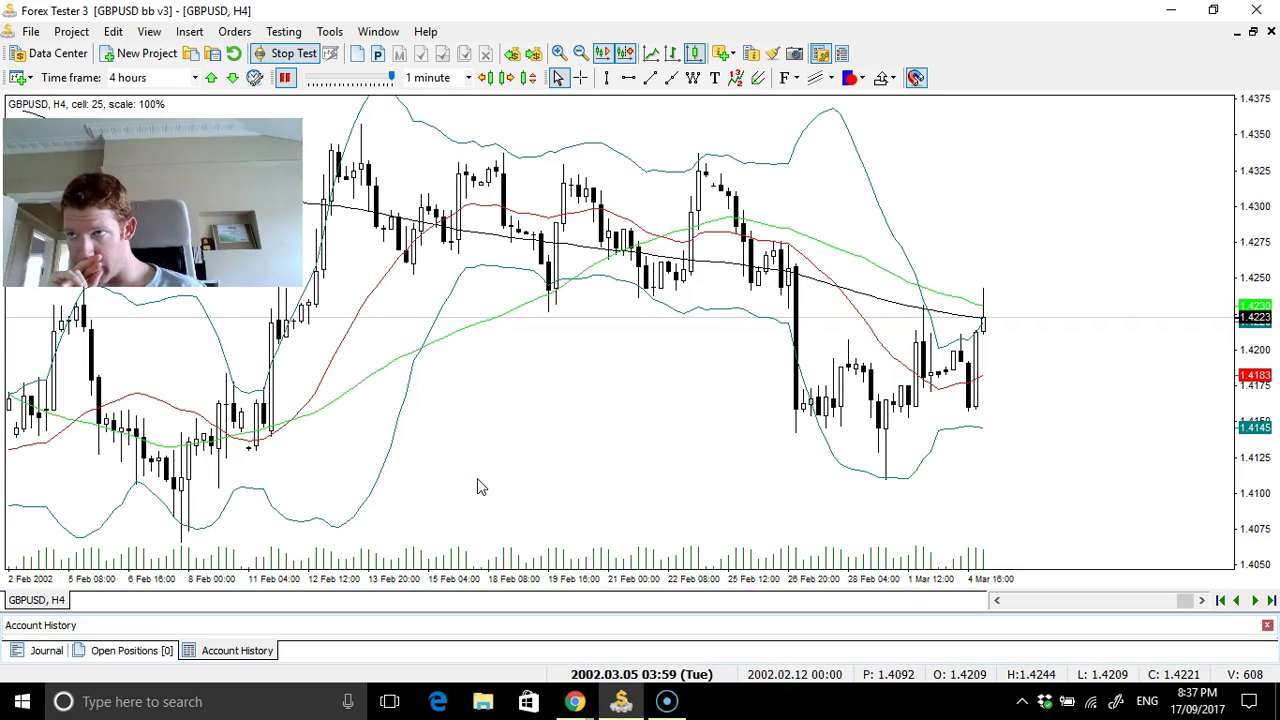
Show the test's Statistics window and move it into the empty chart area beyond the latest candles
{"action": "left_click", "coordinate": [749, 309]}
{"action": "left_click_drag", "start_coordinate": [1279, 211], "coordinate": [1124, 68]}
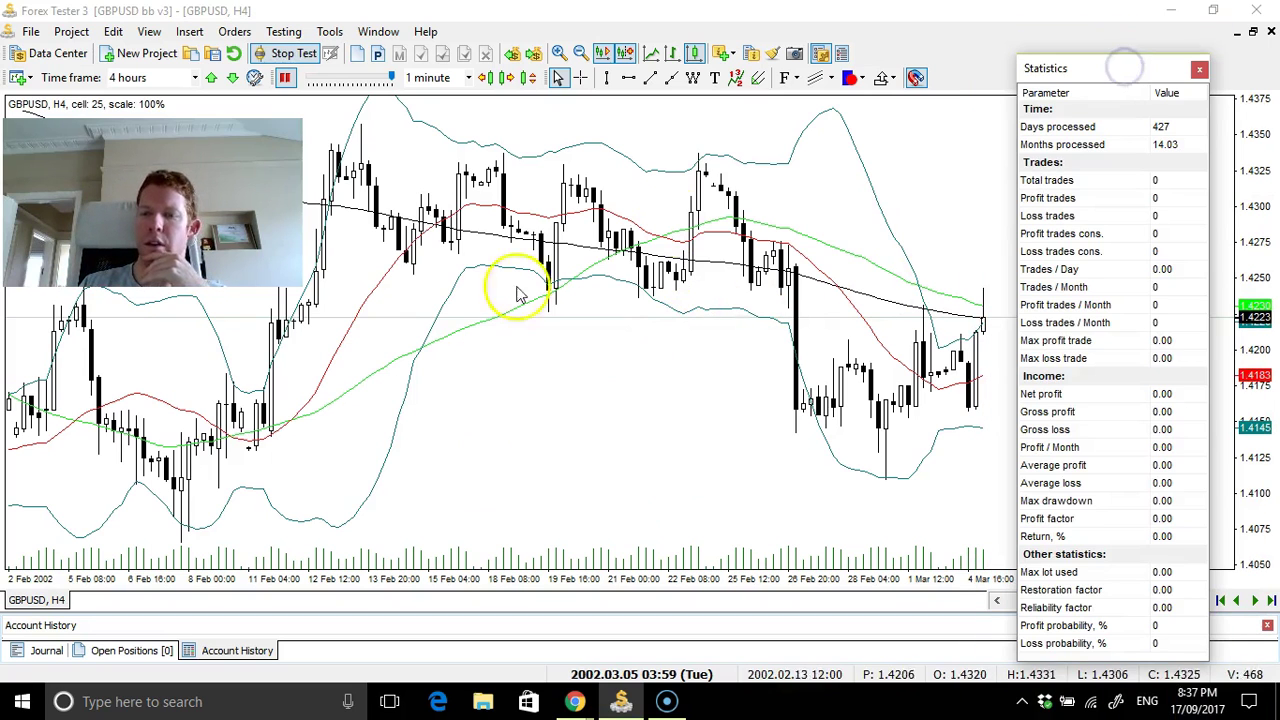